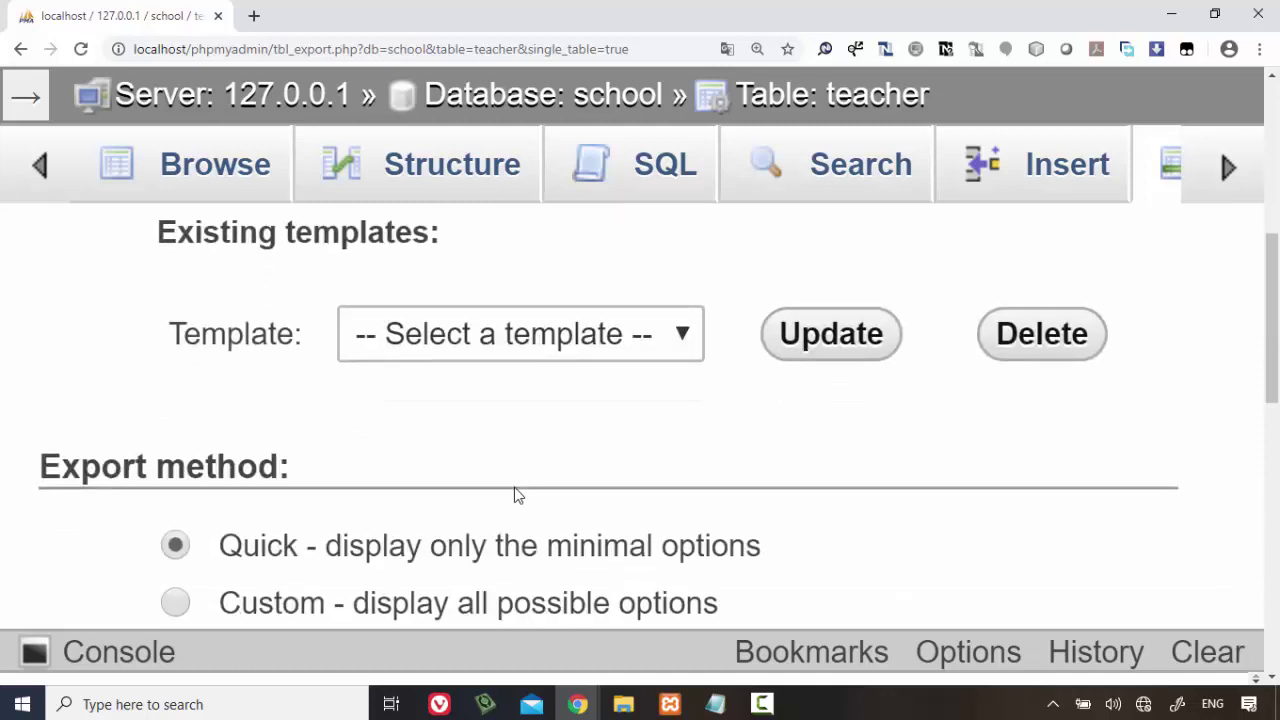
# - Start a quick export of all rows of the teacher table in SQL format
pyautogui.scroll(-5, 514, 496)
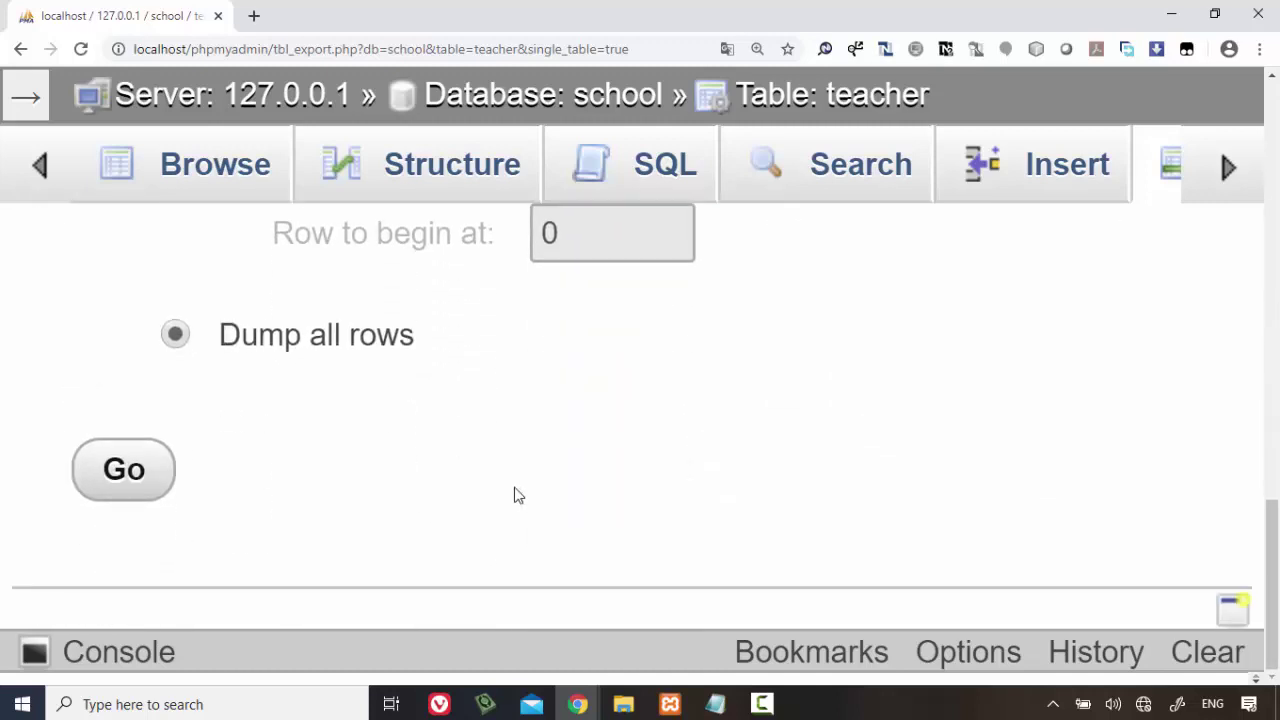
pyautogui.hotkey('ctrl', '-')
pyautogui.hotkey('ctrl', '-')
pyautogui.hotkey('ctrl', '-')
pyautogui.hotkey('ctrl', '-')
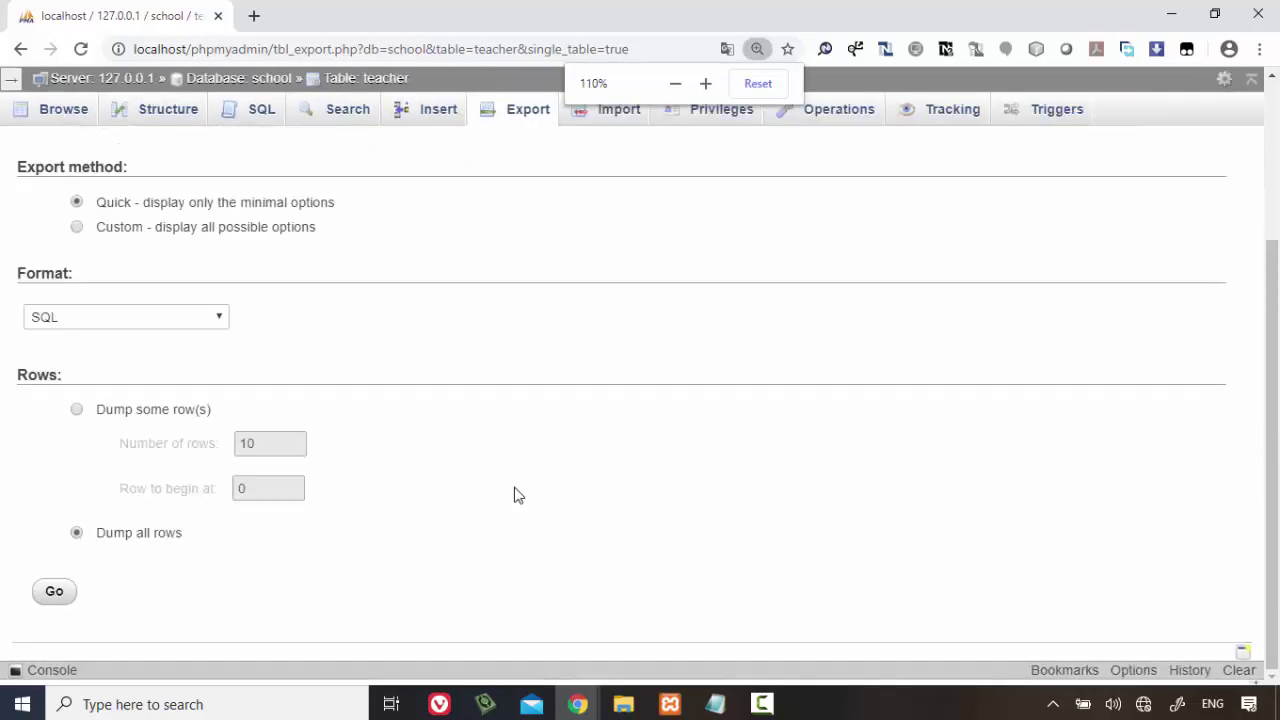
pyautogui.scroll(3, 514, 494)
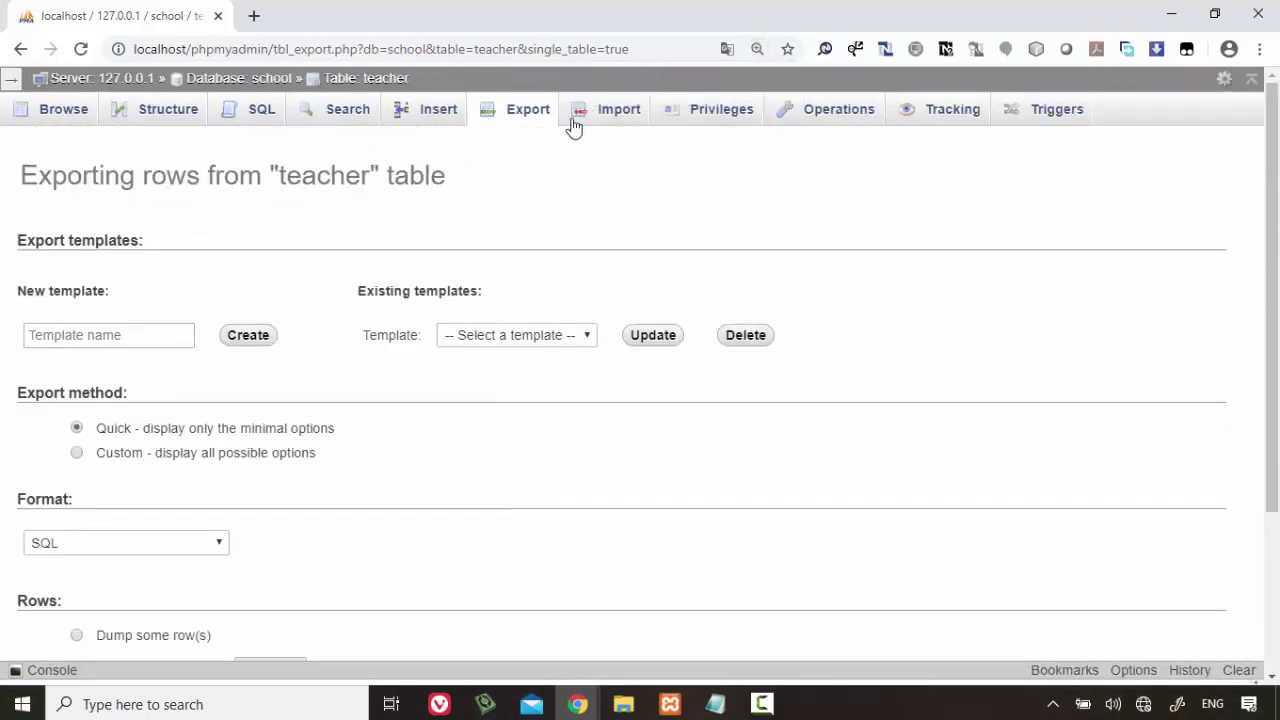
pyautogui.click(506, 122)
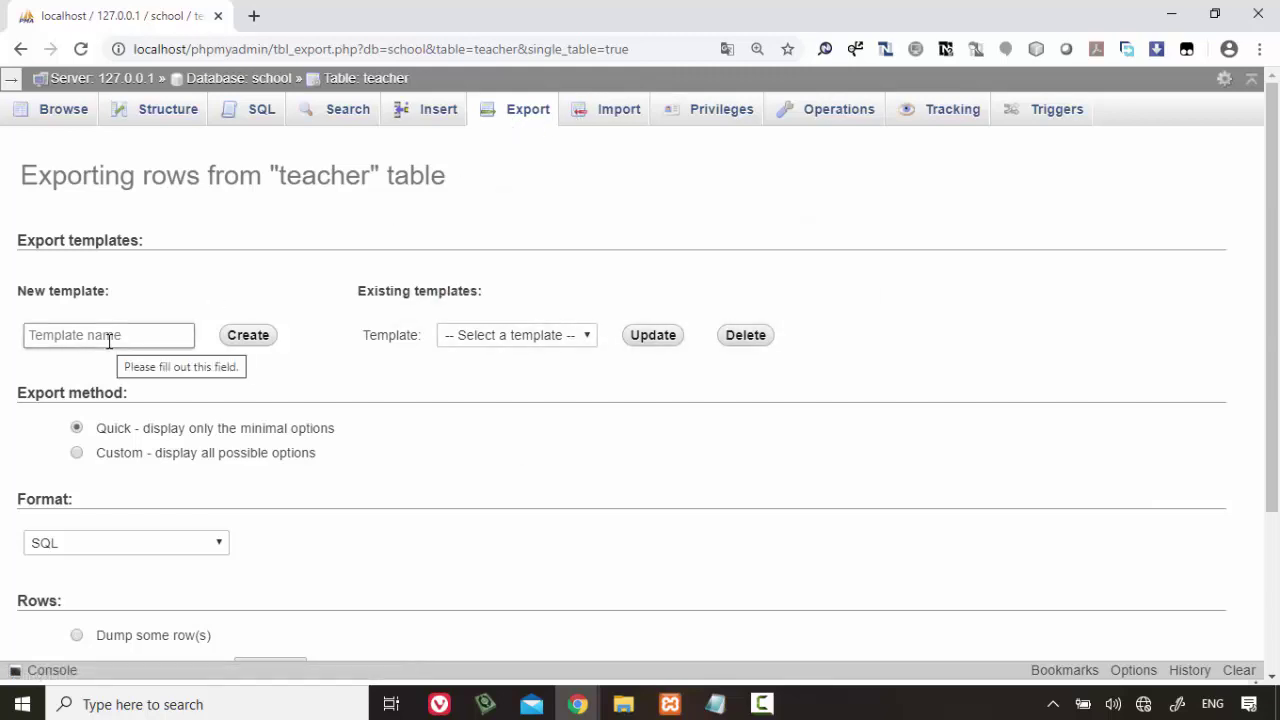
pyautogui.scroll(-3, 108, 340)
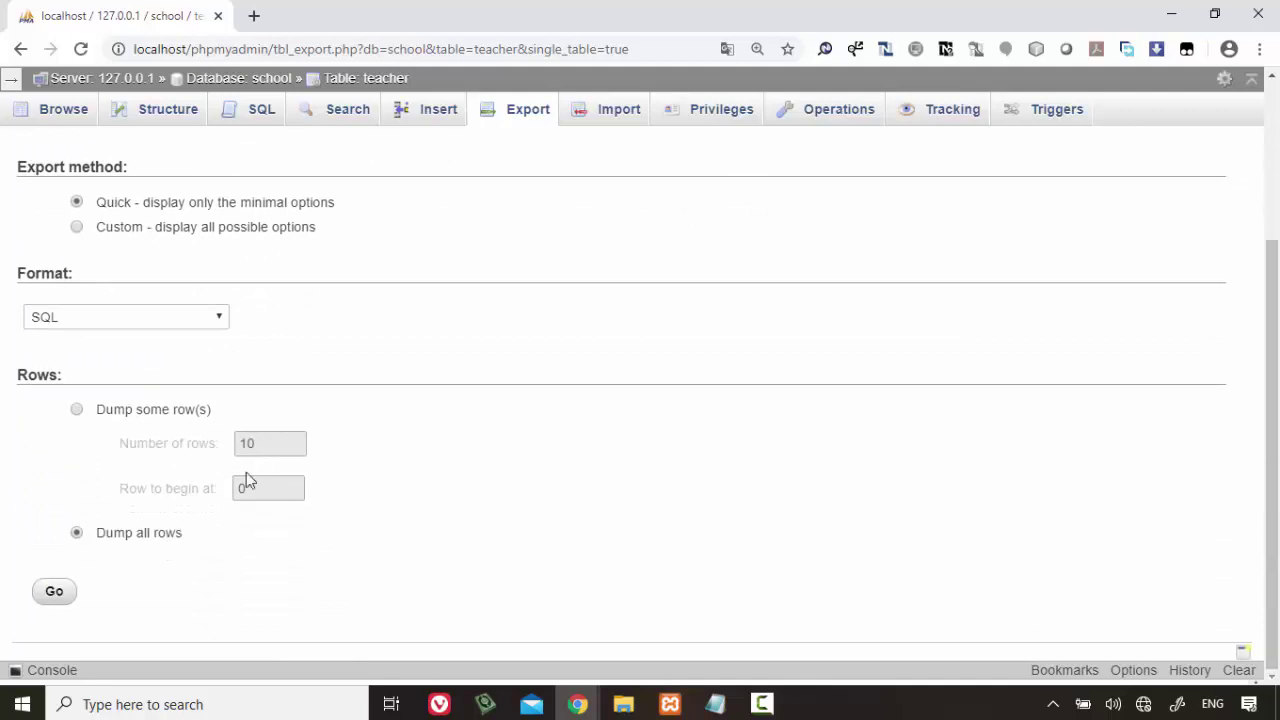
pyautogui.click(50, 600)
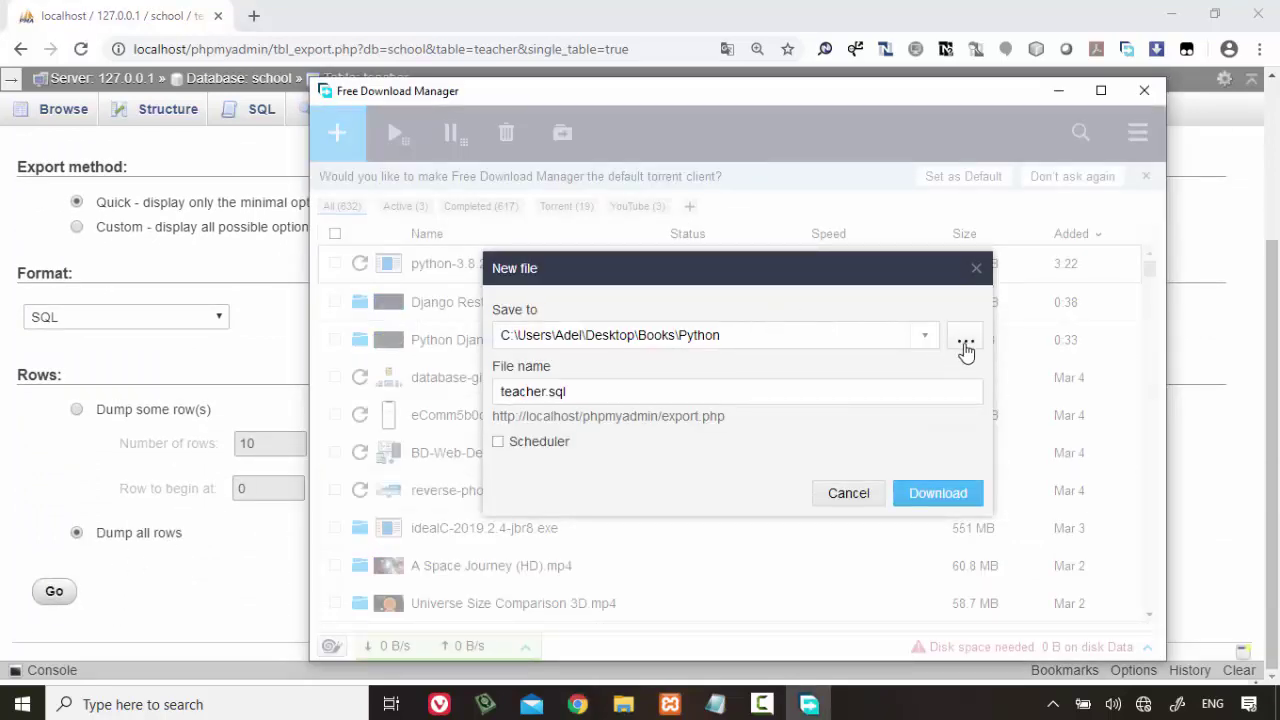
# - Set the download destination to the MySQL-Practical folder under Desktop, CairoUniv, Database
pyautogui.click(966, 340)
pyautogui.click(404, 336)
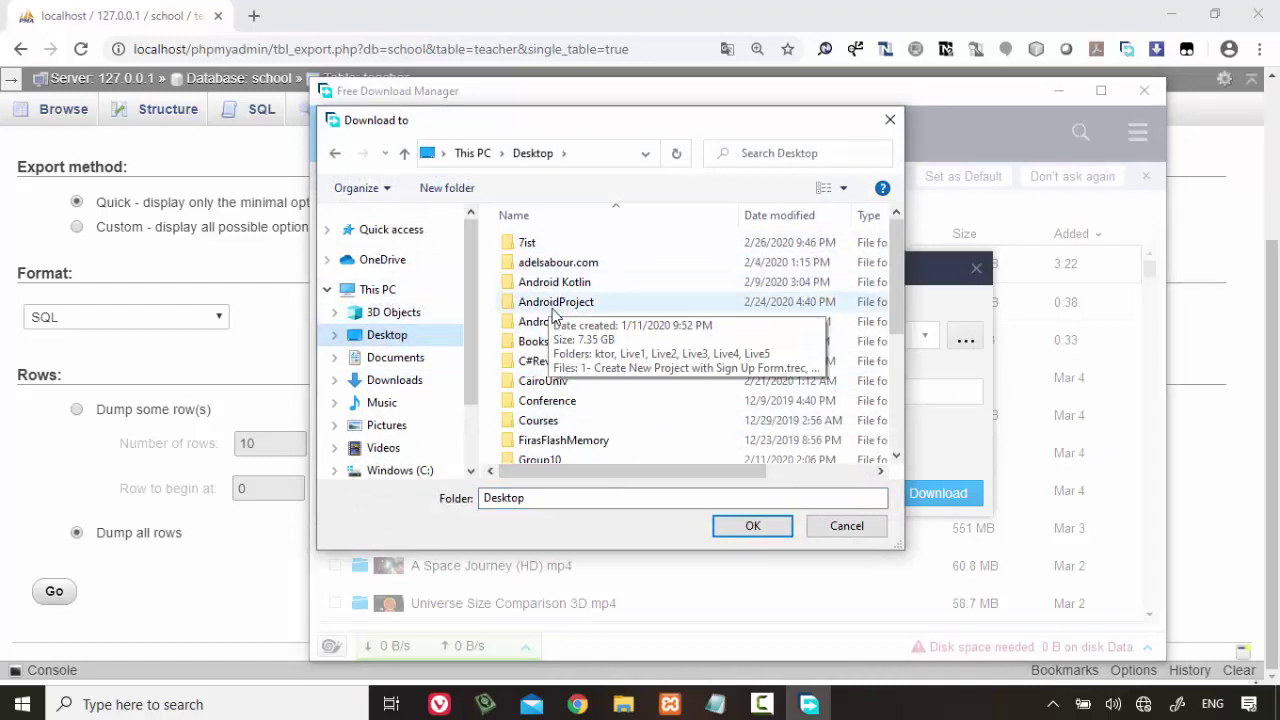
pyautogui.doubleClick(545, 381)
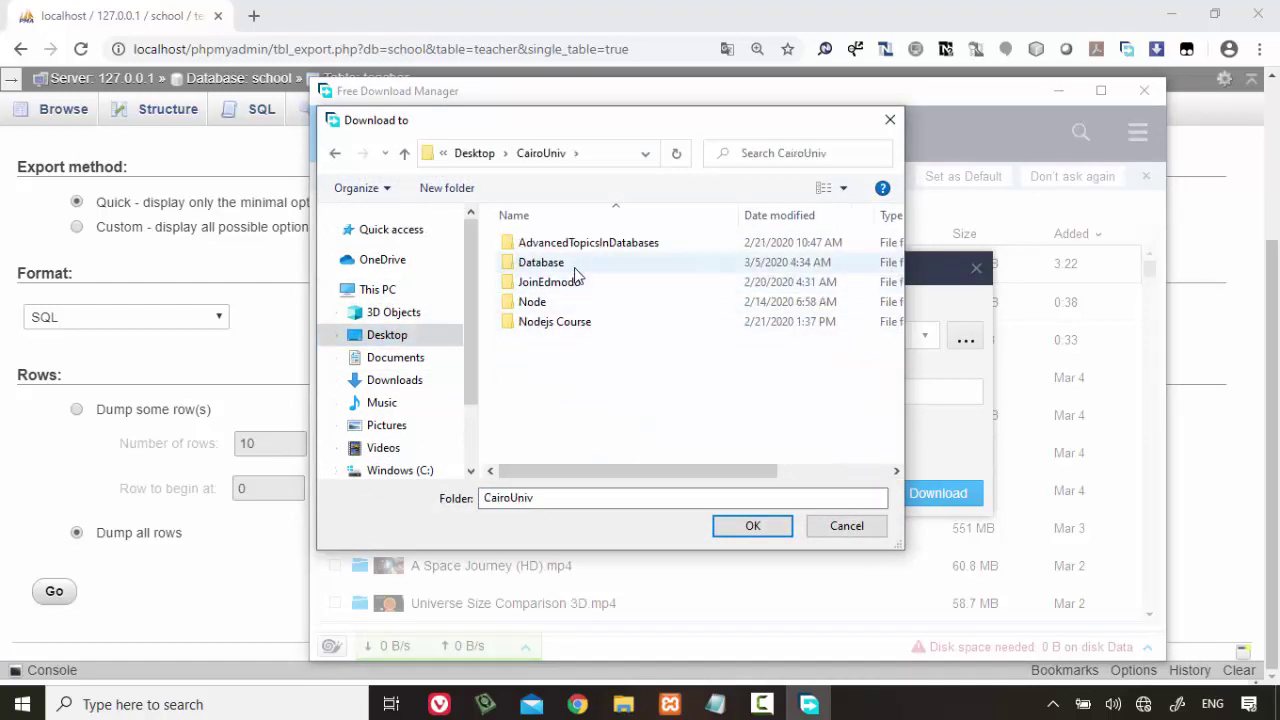
pyautogui.doubleClick(570, 265)
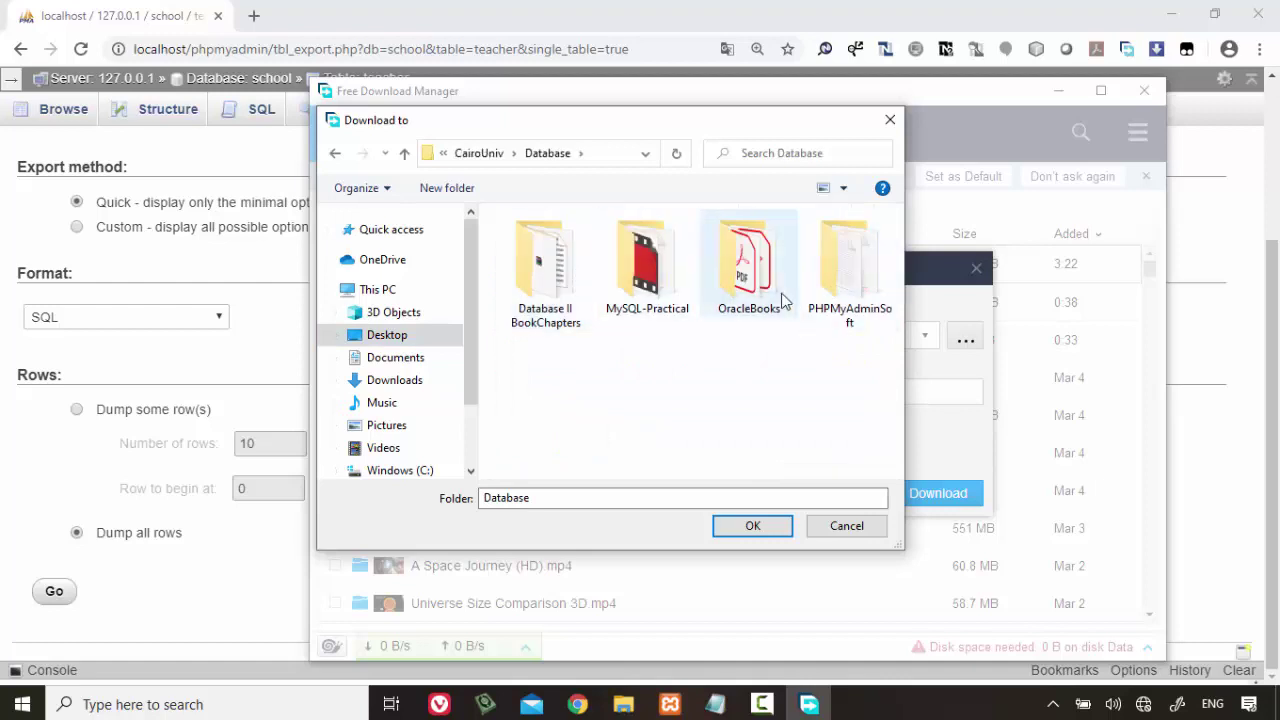
pyautogui.click(645, 305)
pyautogui.doubleClick(643, 305)
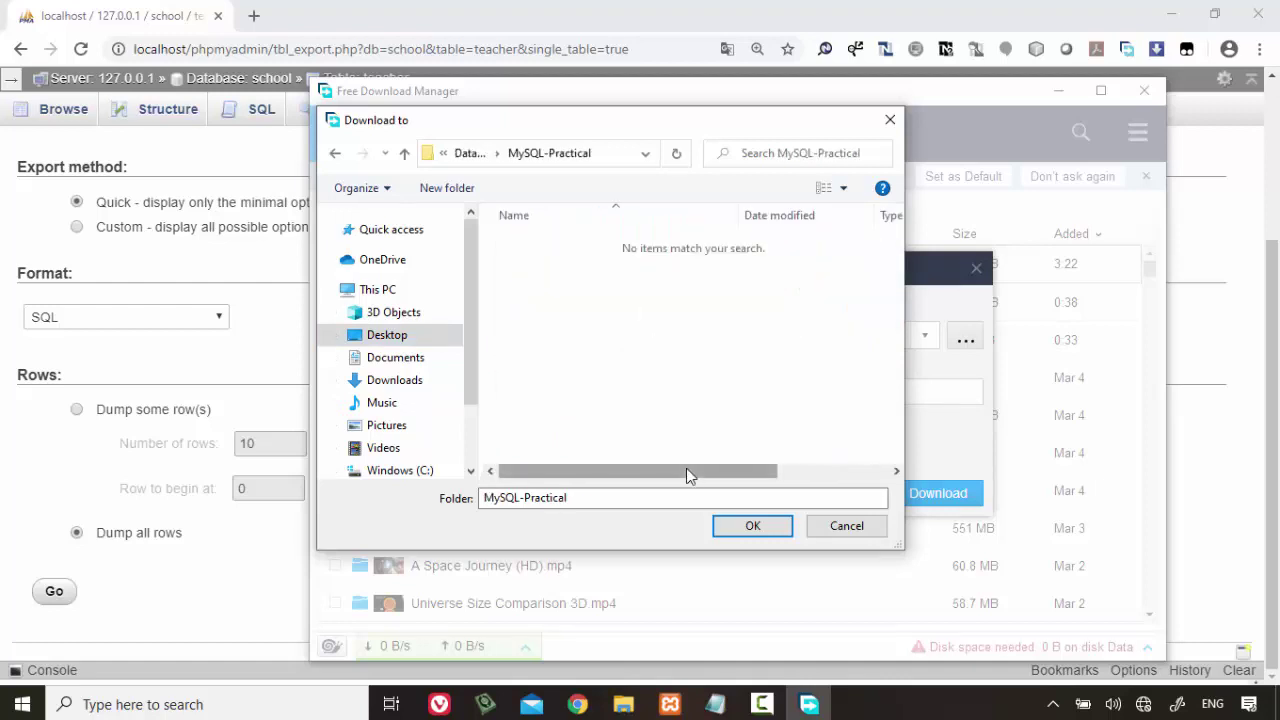
pyautogui.click(739, 525)
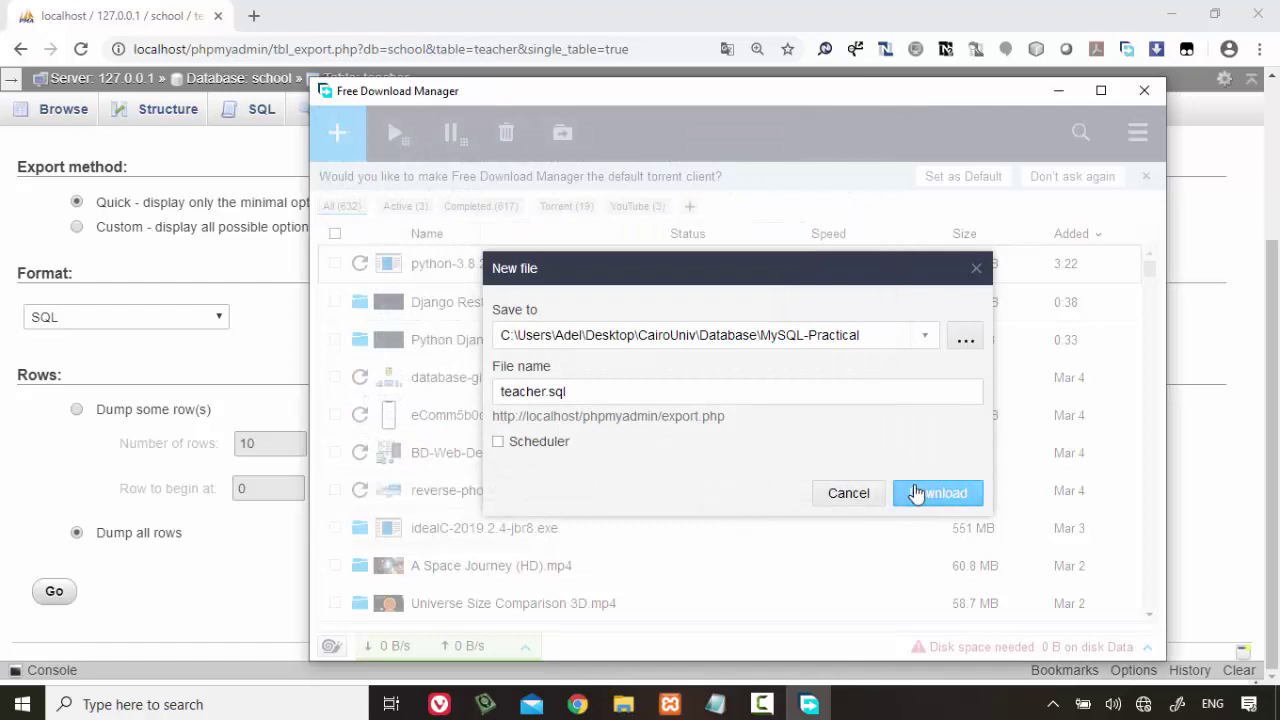
# - Name the exported file SchoolDB.sql, download it, and minimize the download manager
pyautogui.doubleClick(549, 396)
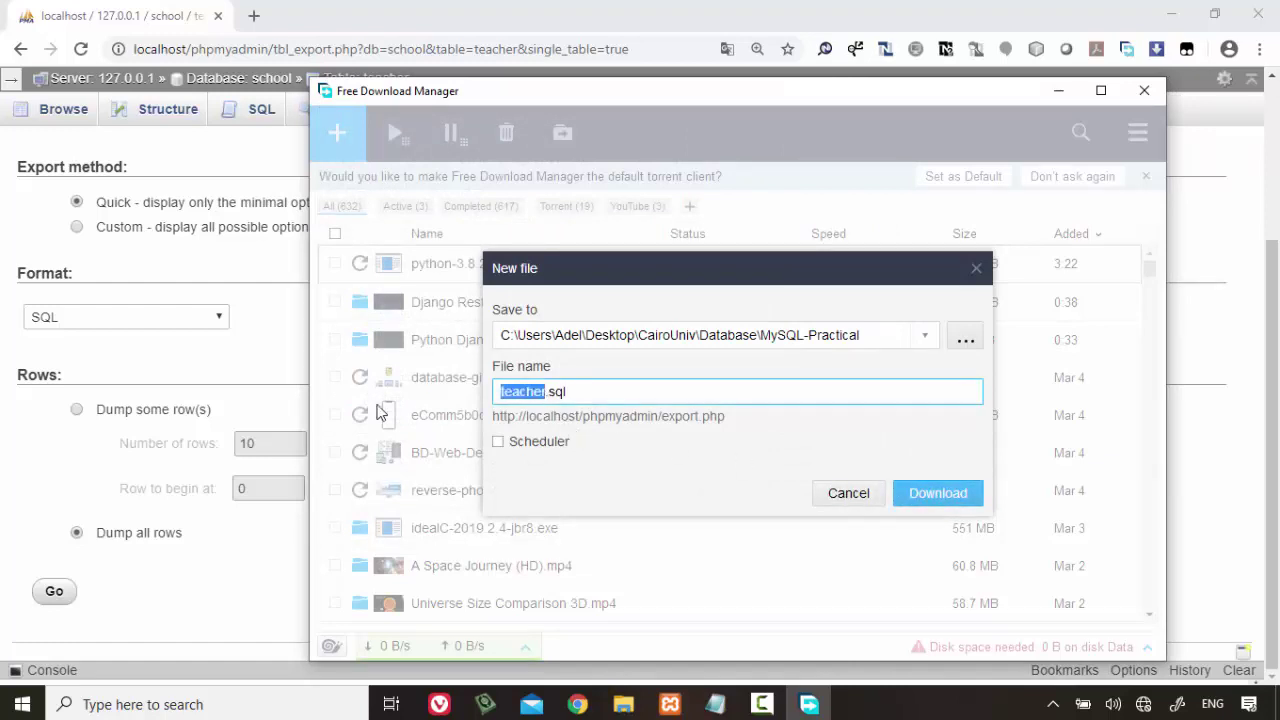
pyautogui.write('SchoolDB')
pyautogui.click(909, 501)
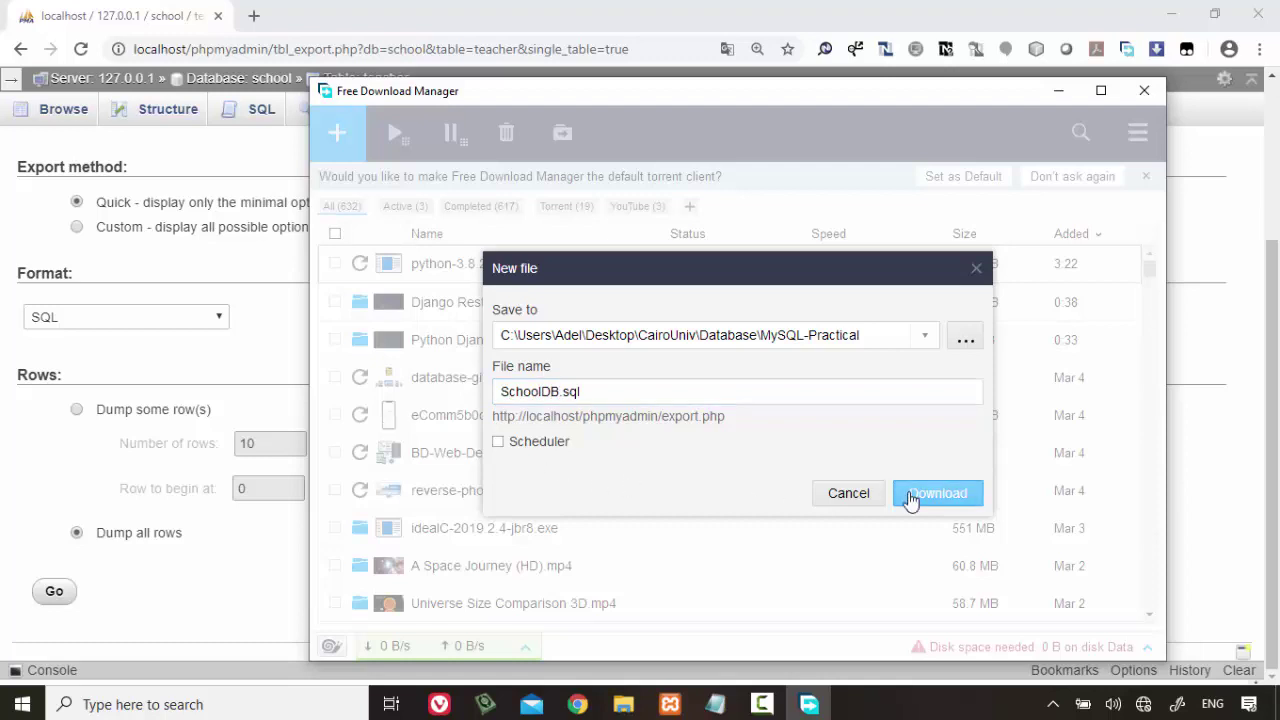
pyautogui.click(1062, 98)
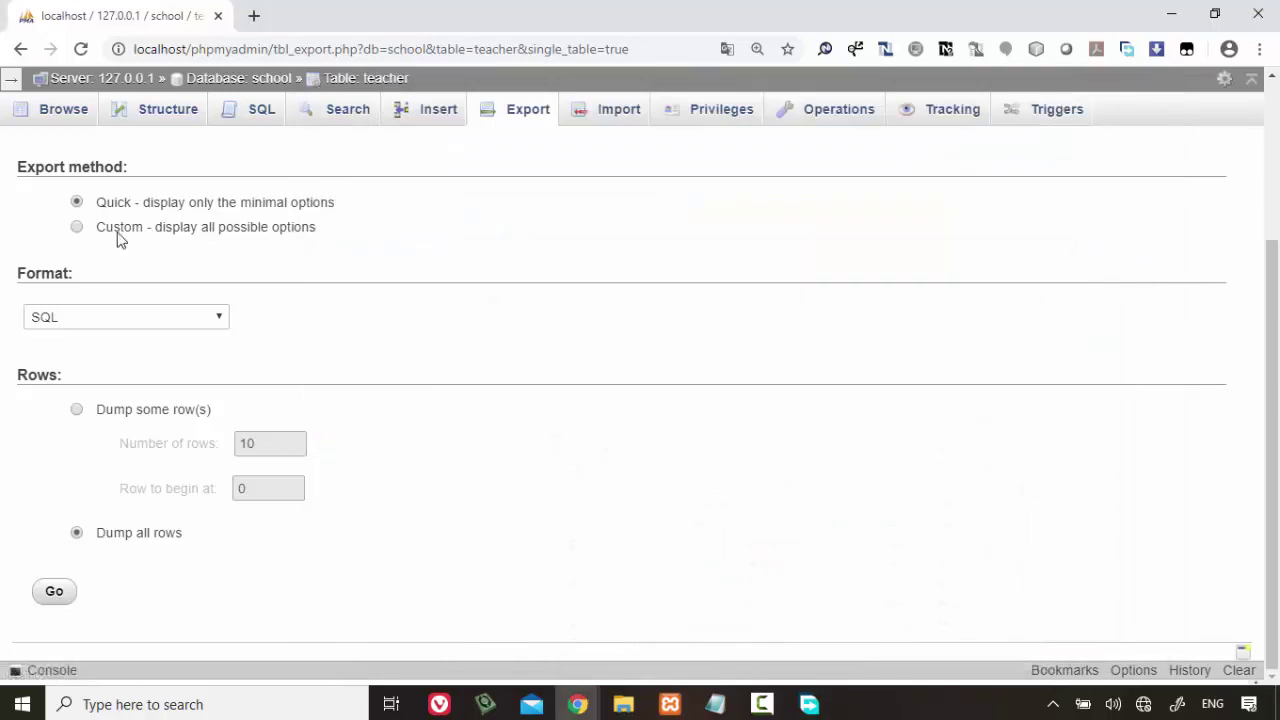
# - Examine the import options for the teacher table, from the file selection to the format-specific settings
pyautogui.scroll(3, 117, 237)
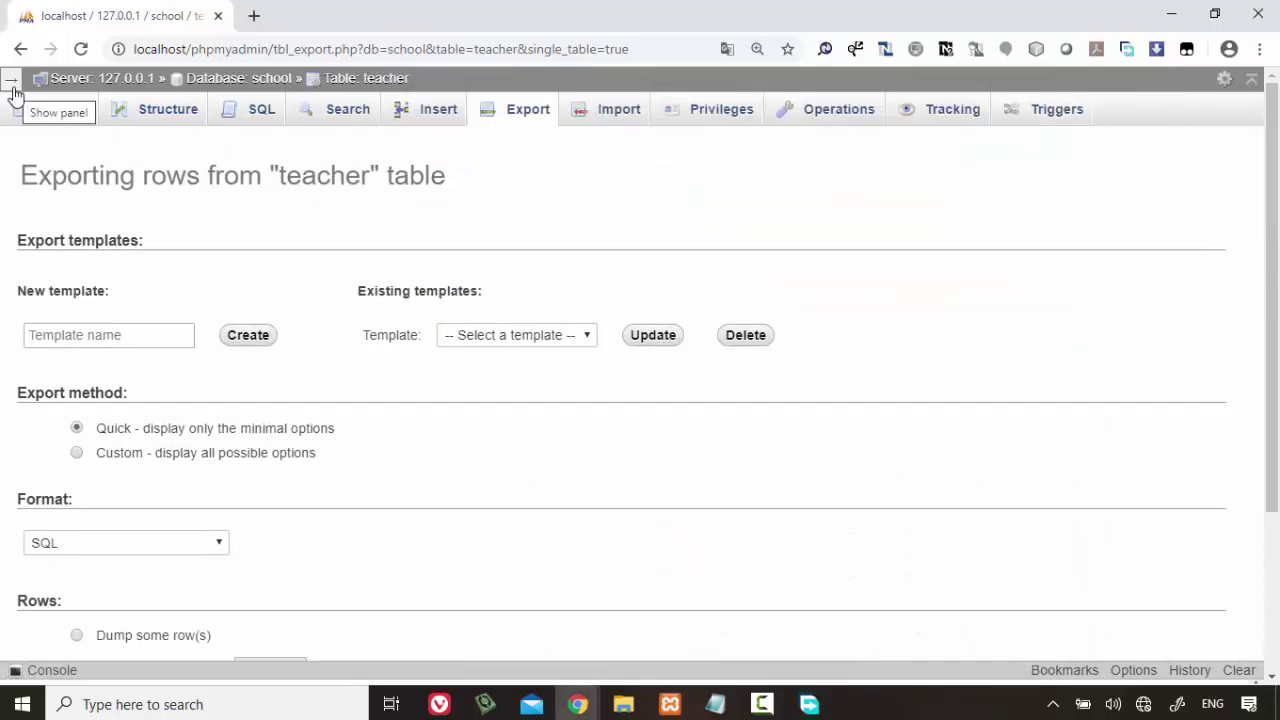
pyautogui.click(612, 112)
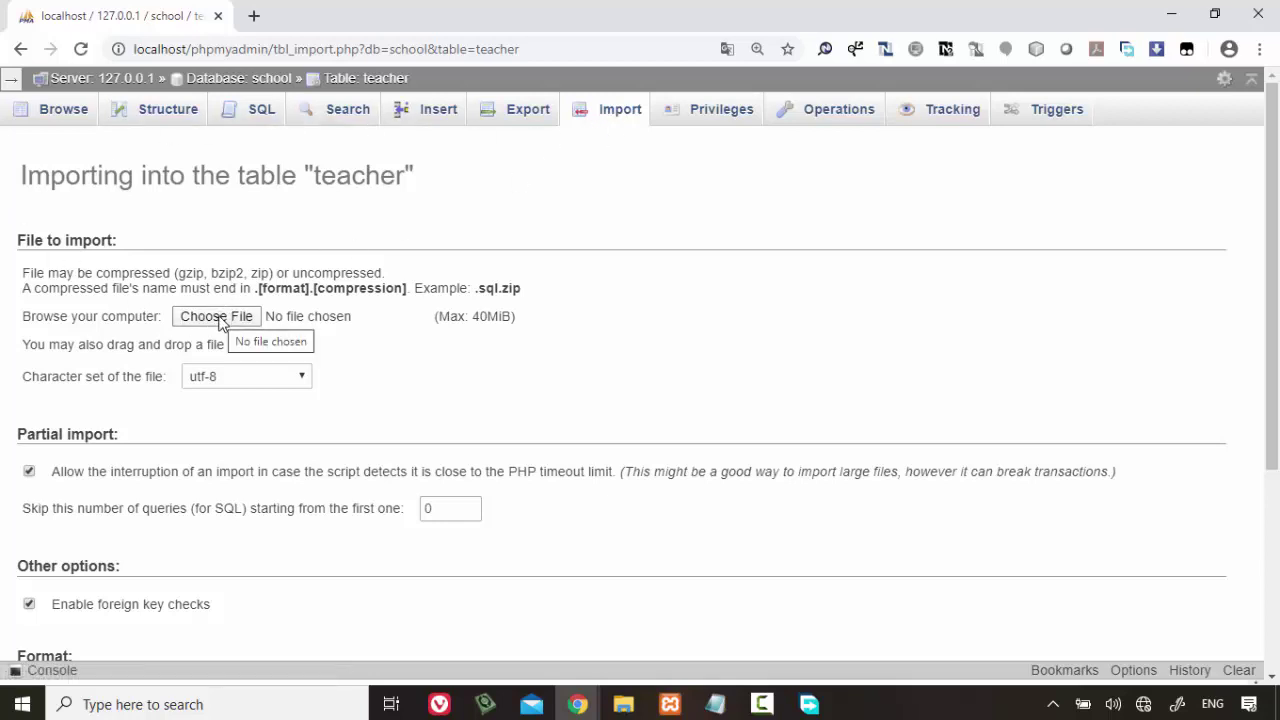
pyautogui.scroll(-3, 220, 340)
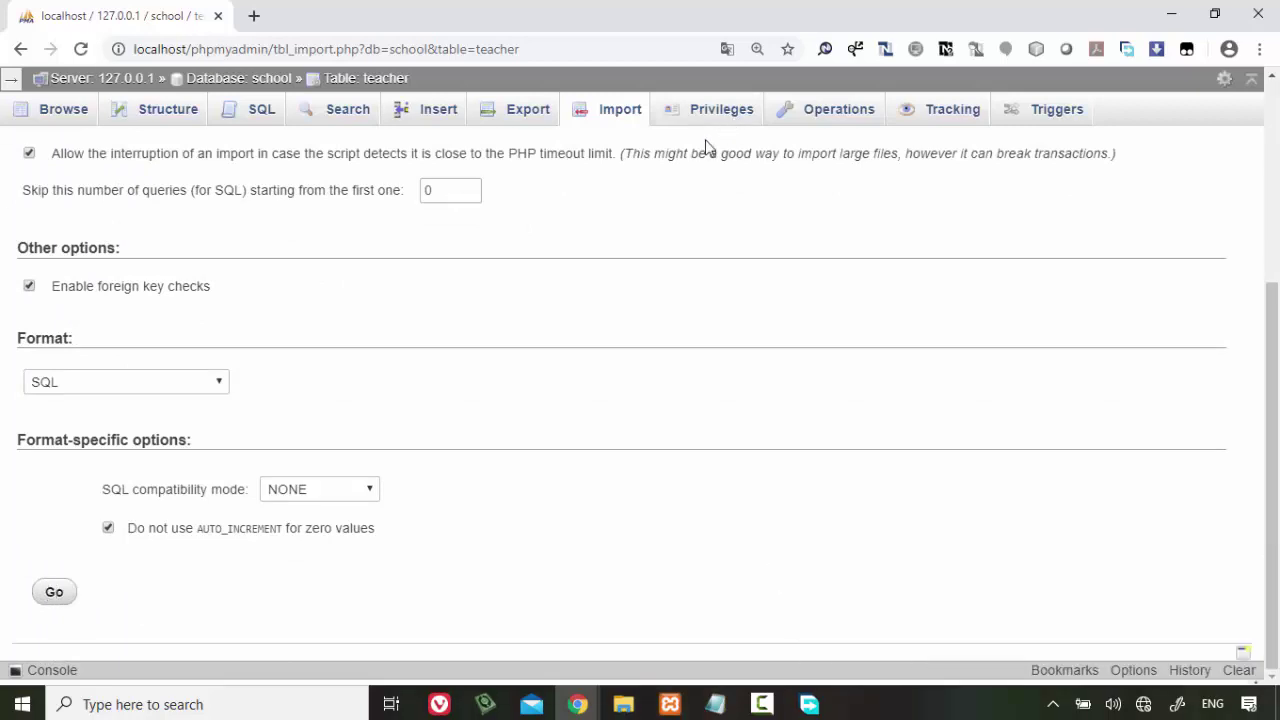
pyautogui.scroll(4, 491, 277)
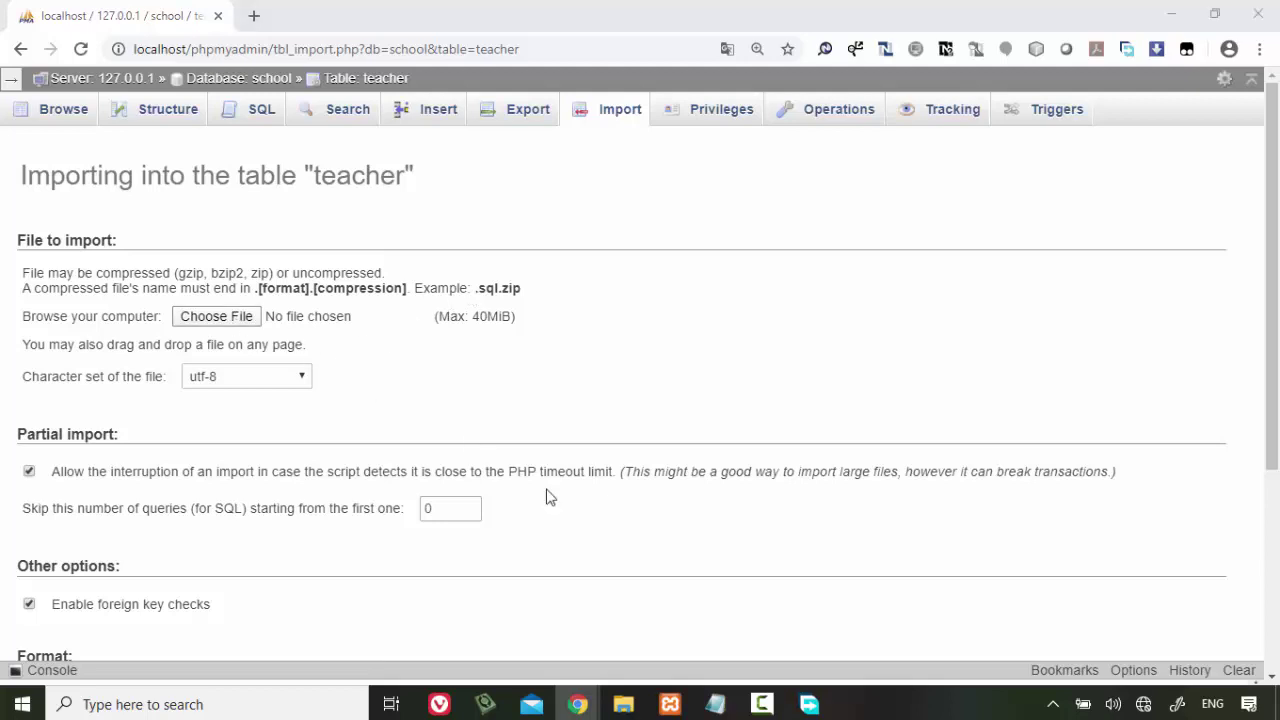
# - Browse for an import file and select SchoolDB.sql in the CairoUniv\Database\MySQL-Practical folder on the Desktop
pyautogui.click(216, 316)
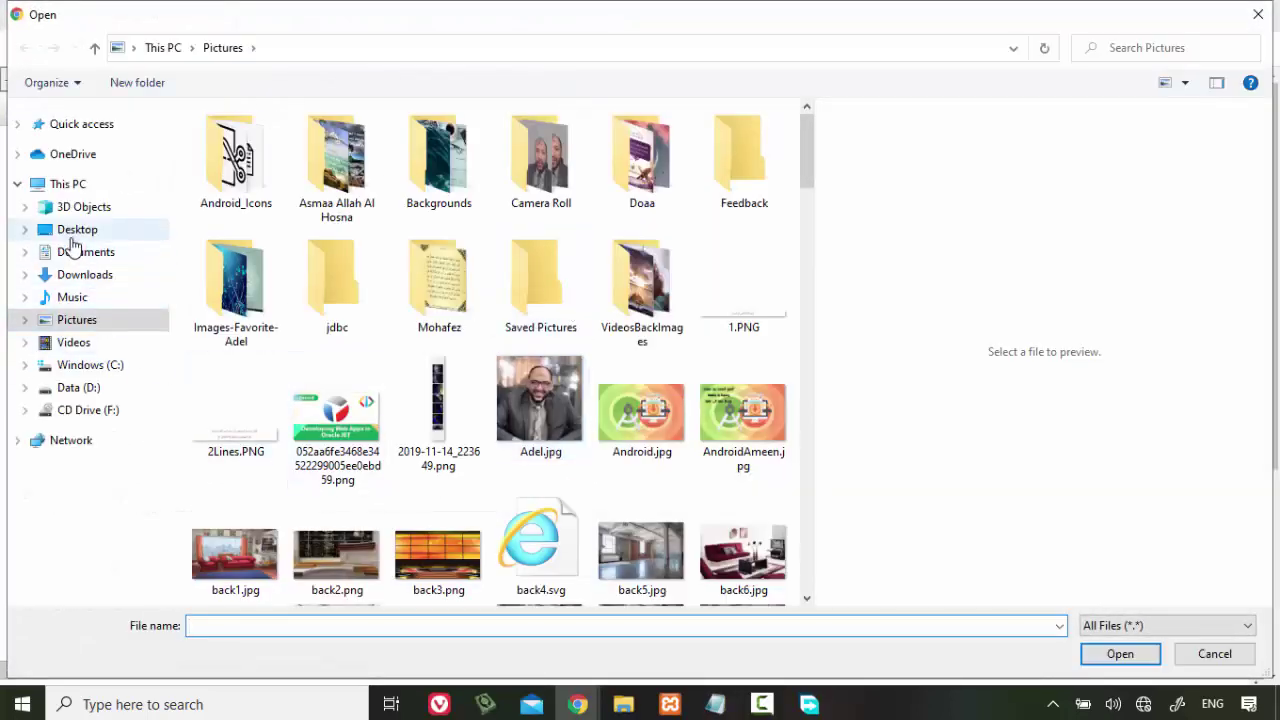
pyautogui.click(72, 236)
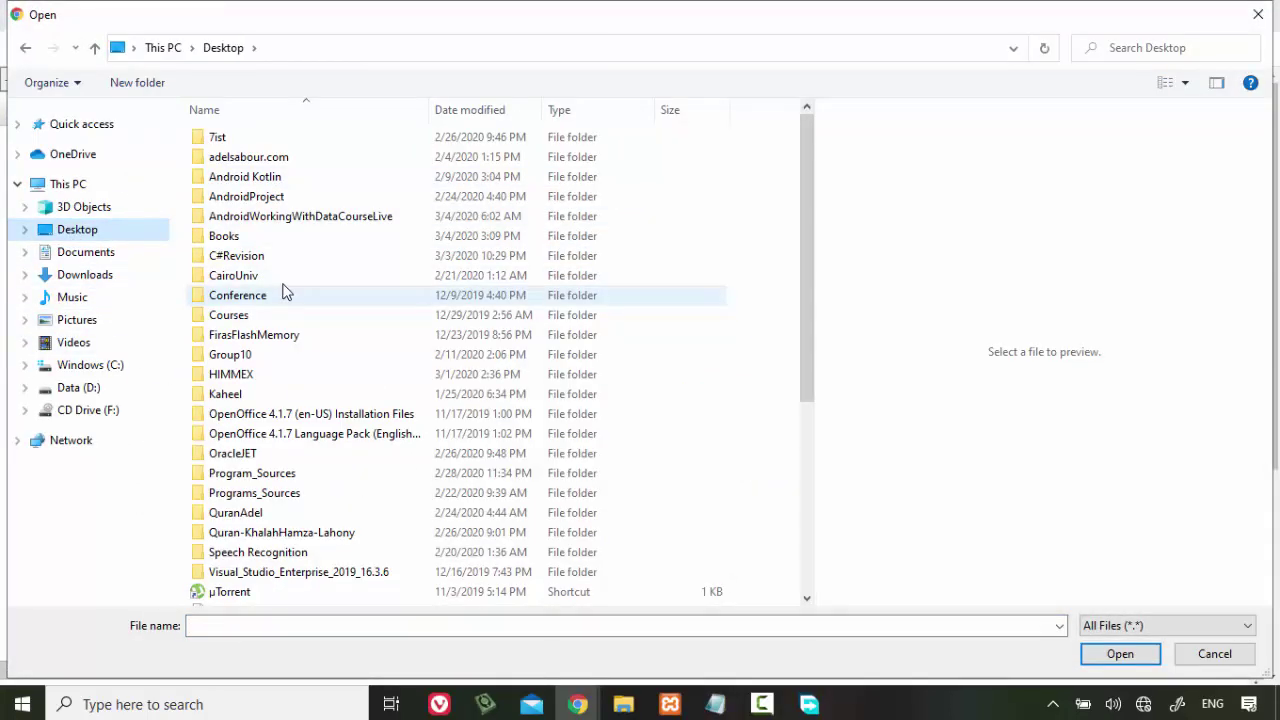
pyautogui.doubleClick(286, 277)
pyautogui.doubleClick(294, 158)
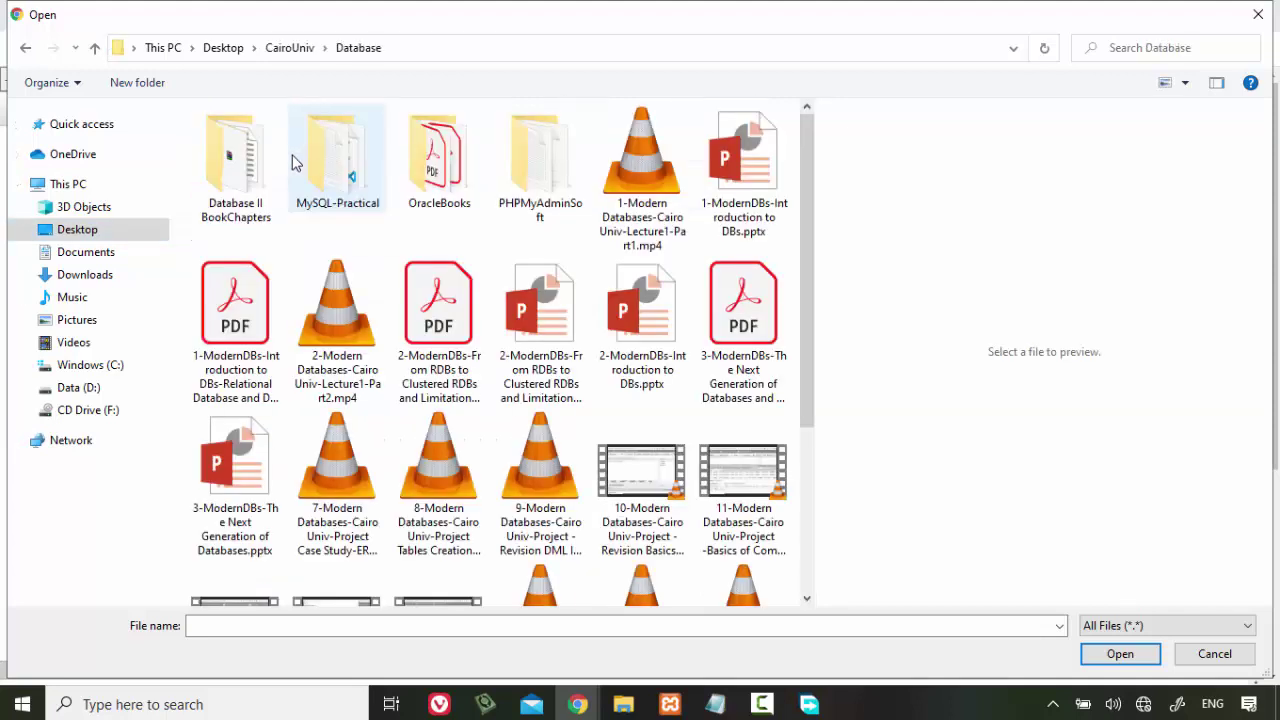
pyautogui.doubleClick(340, 162)
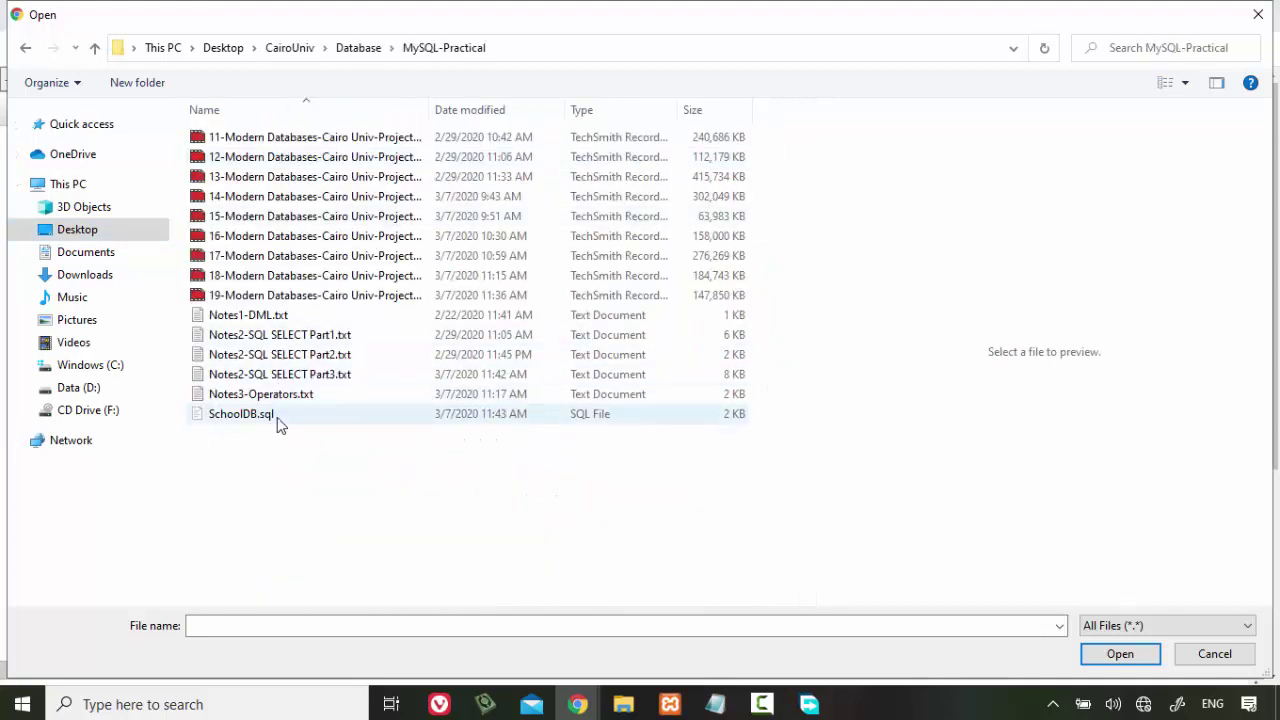
pyautogui.click(277, 420)
pyautogui.click(277, 417)
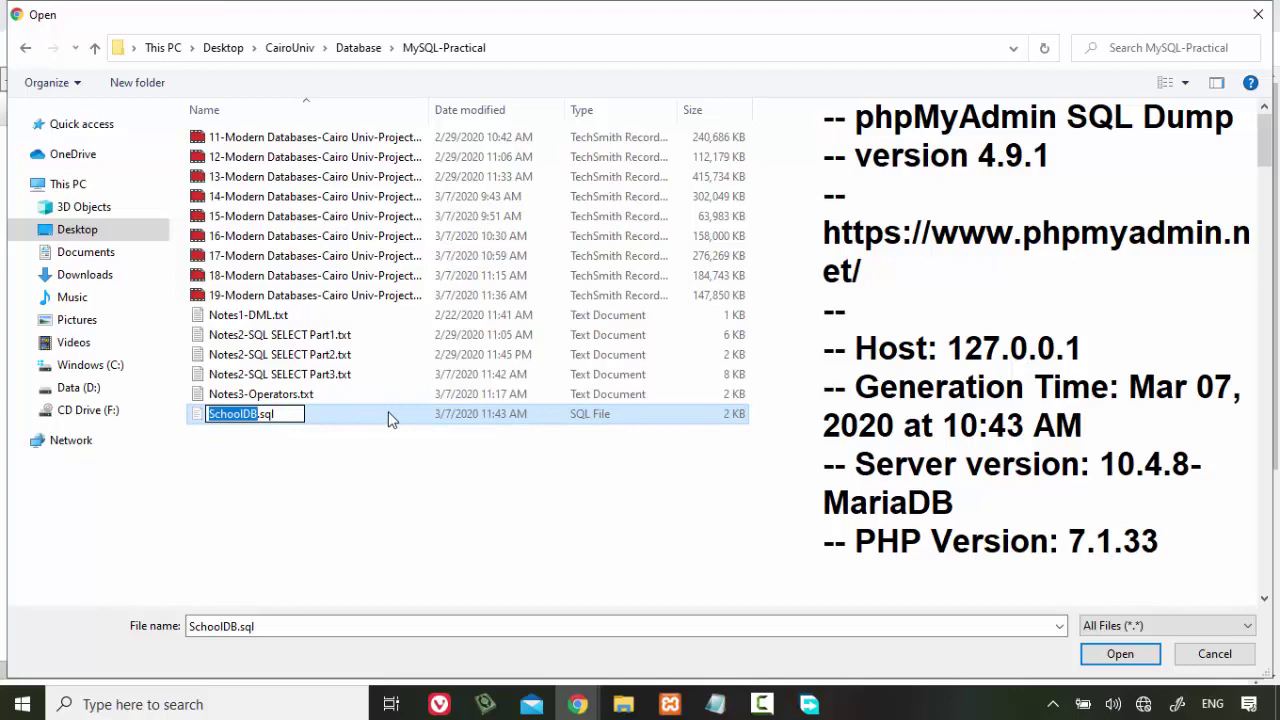
pyautogui.click(390, 420)
# - Examine the preview of SchoolDB.sql for its database and table structure statements, and cancel the file selection
pyautogui.scroll(-4, 984, 300)
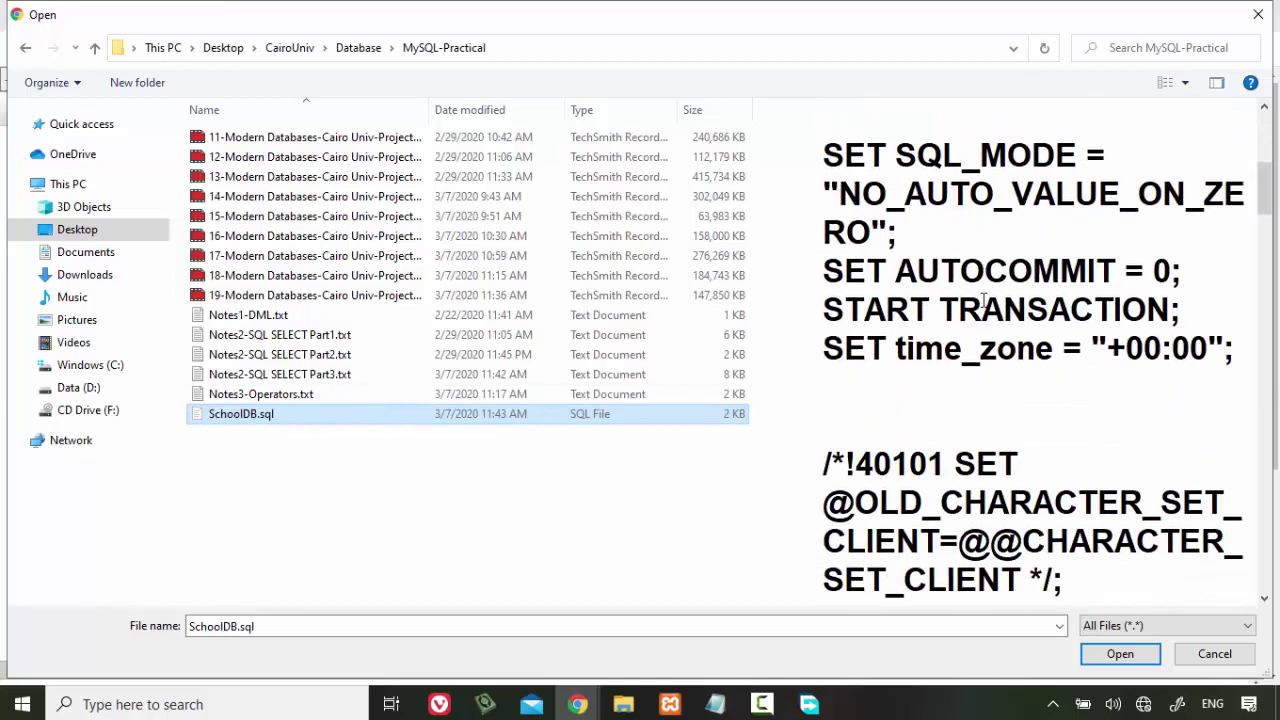
pyautogui.scroll(-6, 984, 300)
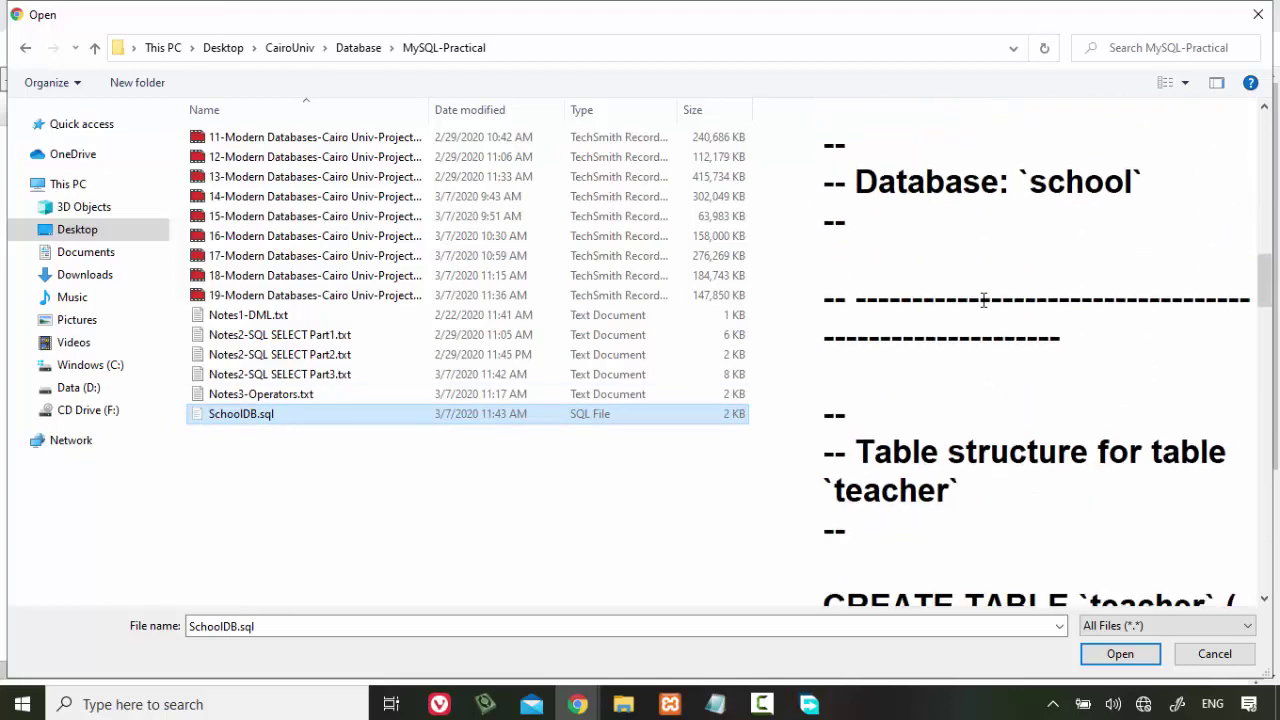
pyautogui.scroll(-2, 984, 300)
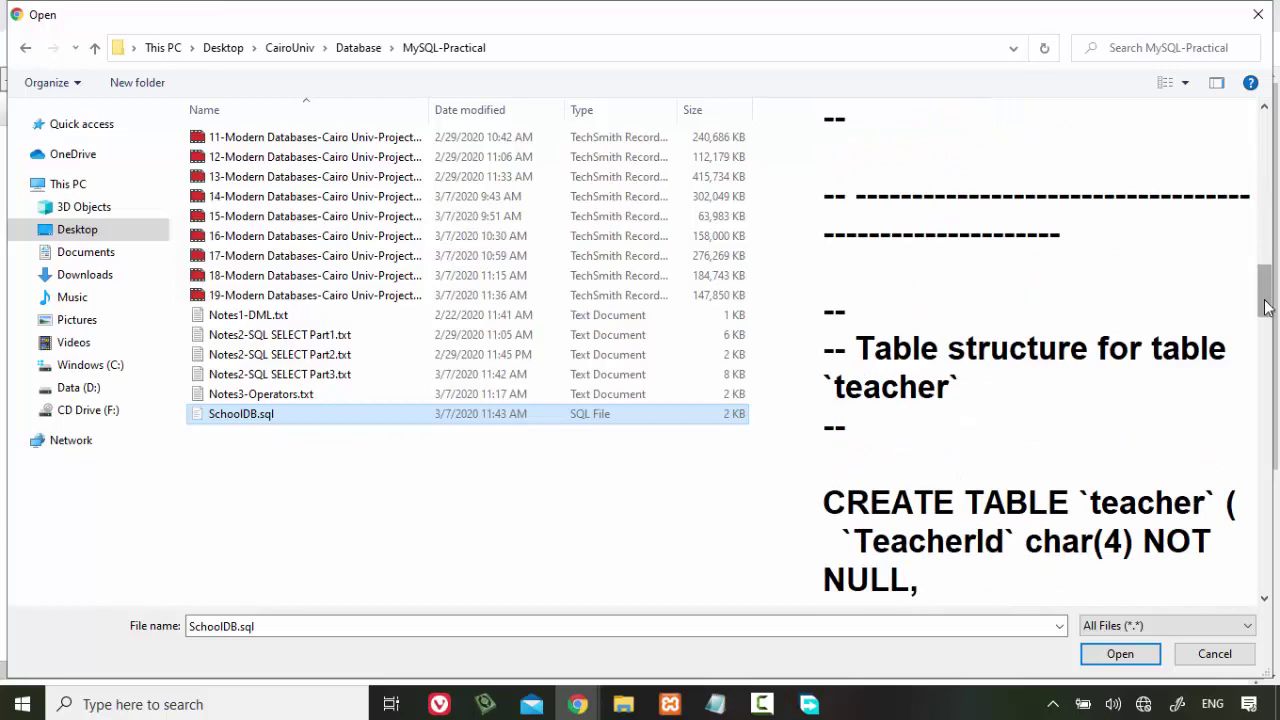
pyautogui.moveTo(1264, 303); pyautogui.dragTo(1262, 275)
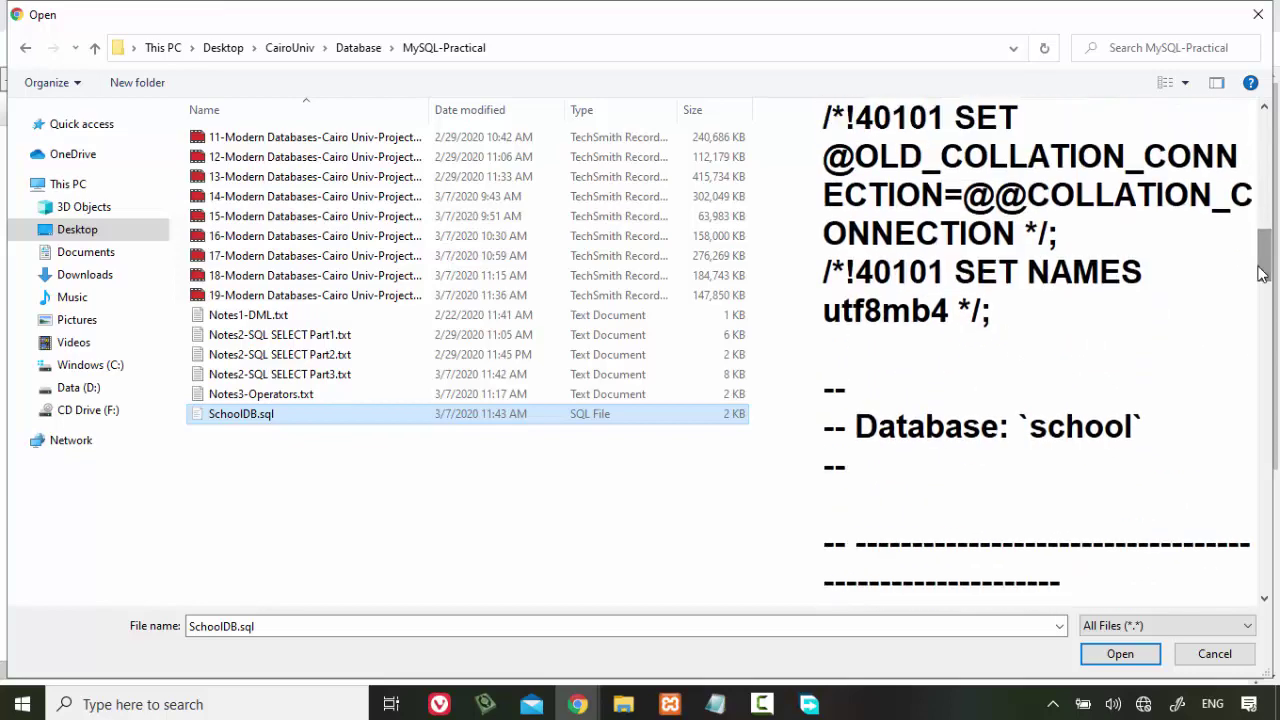
pyautogui.click(1200, 664)
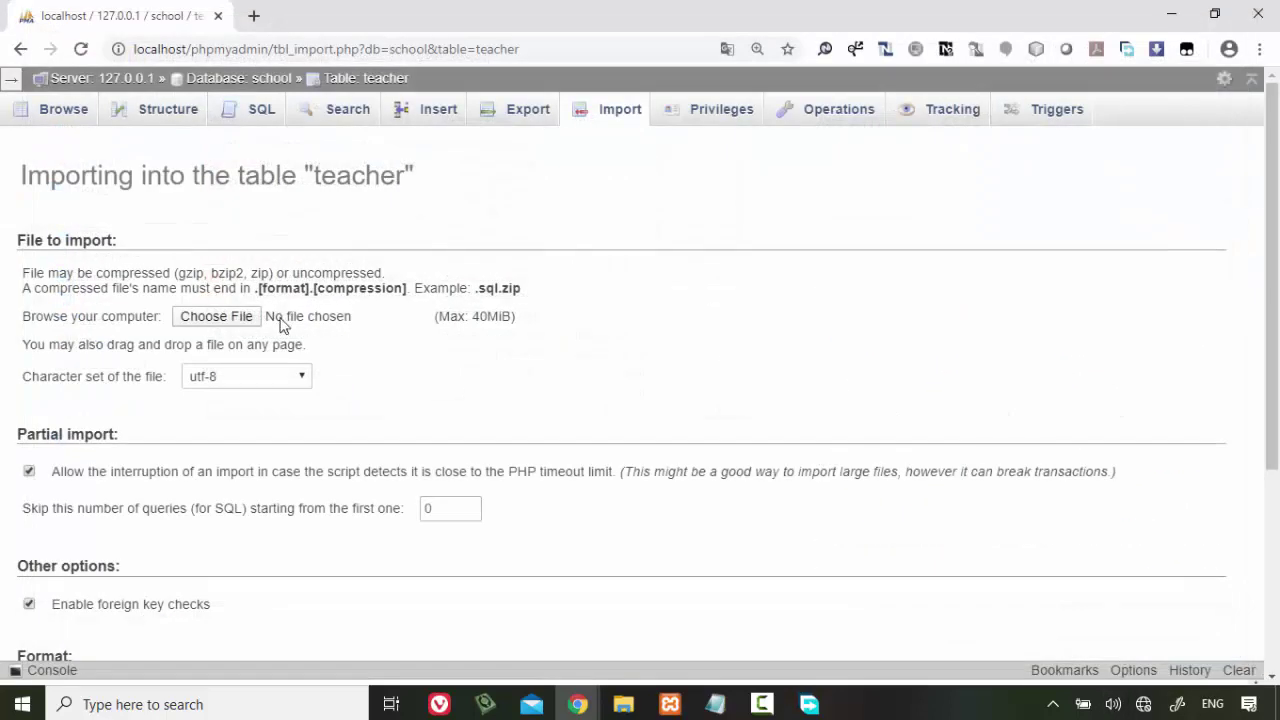
# - Create a database named School2 with the utf8mb4_general_ci collation and open it
pyautogui.click(11, 78)
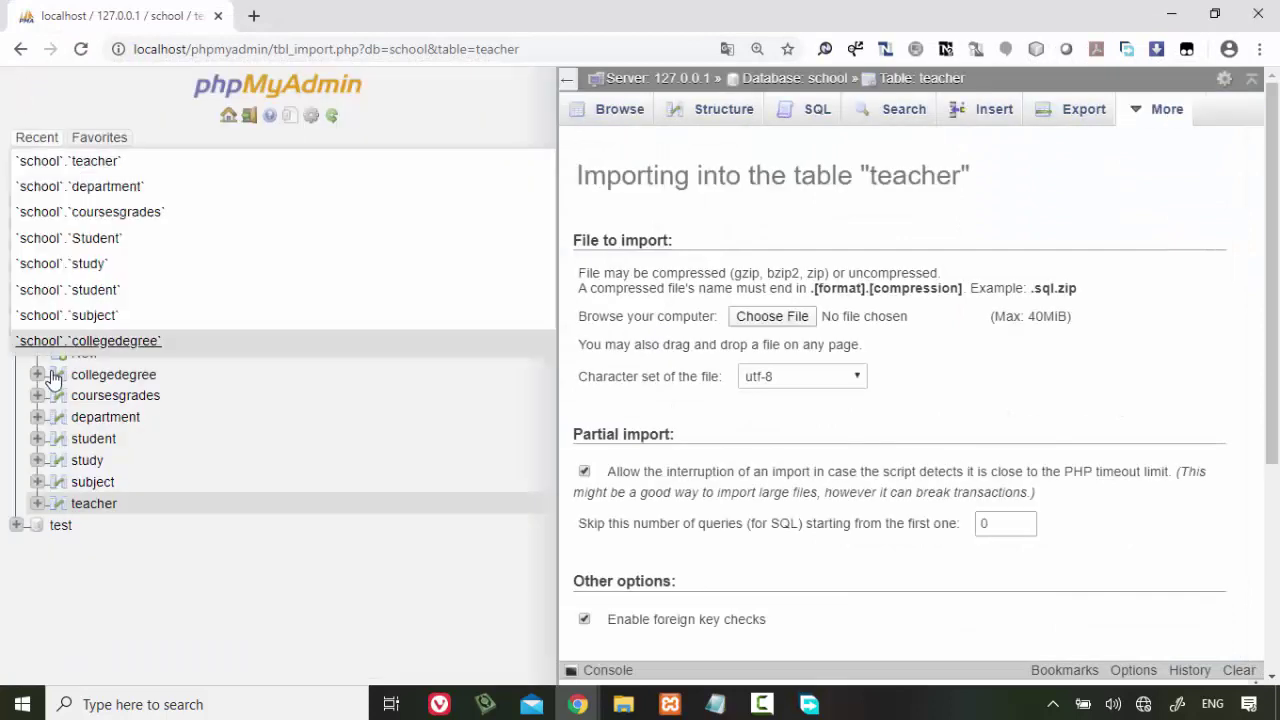
pyautogui.click(60, 181)
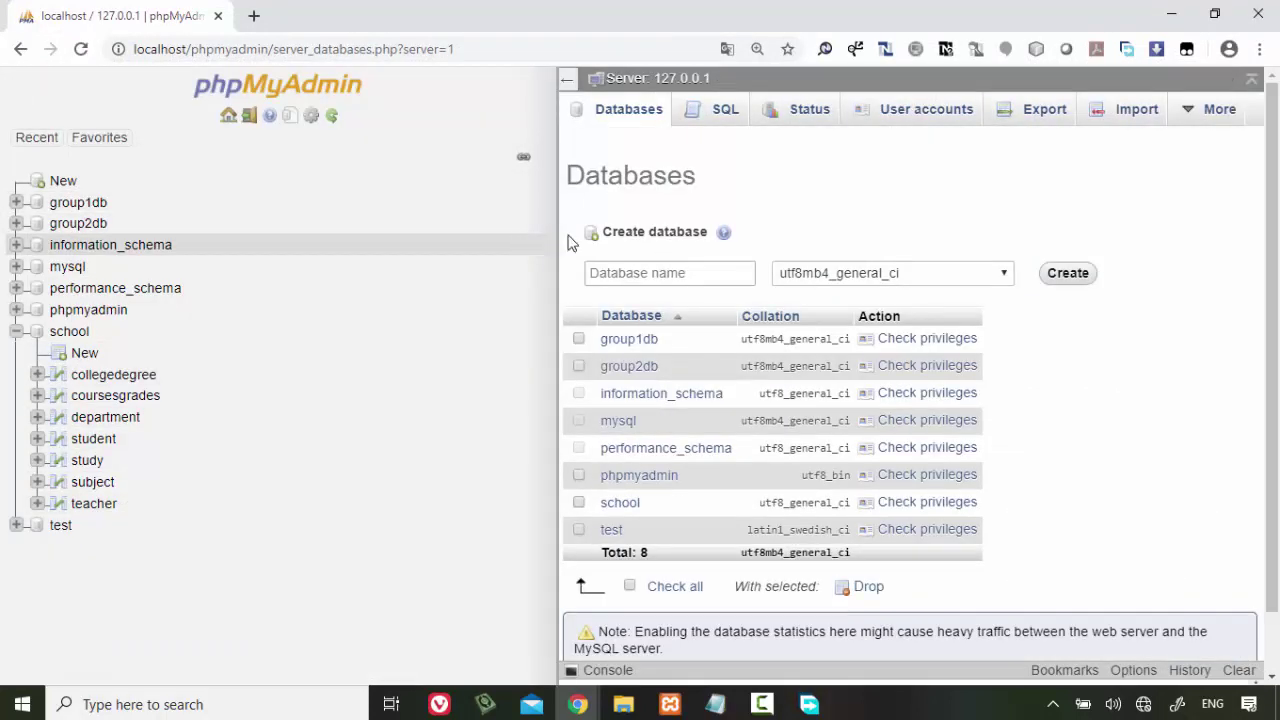
pyautogui.click(684, 272)
pyautogui.write('Sc')
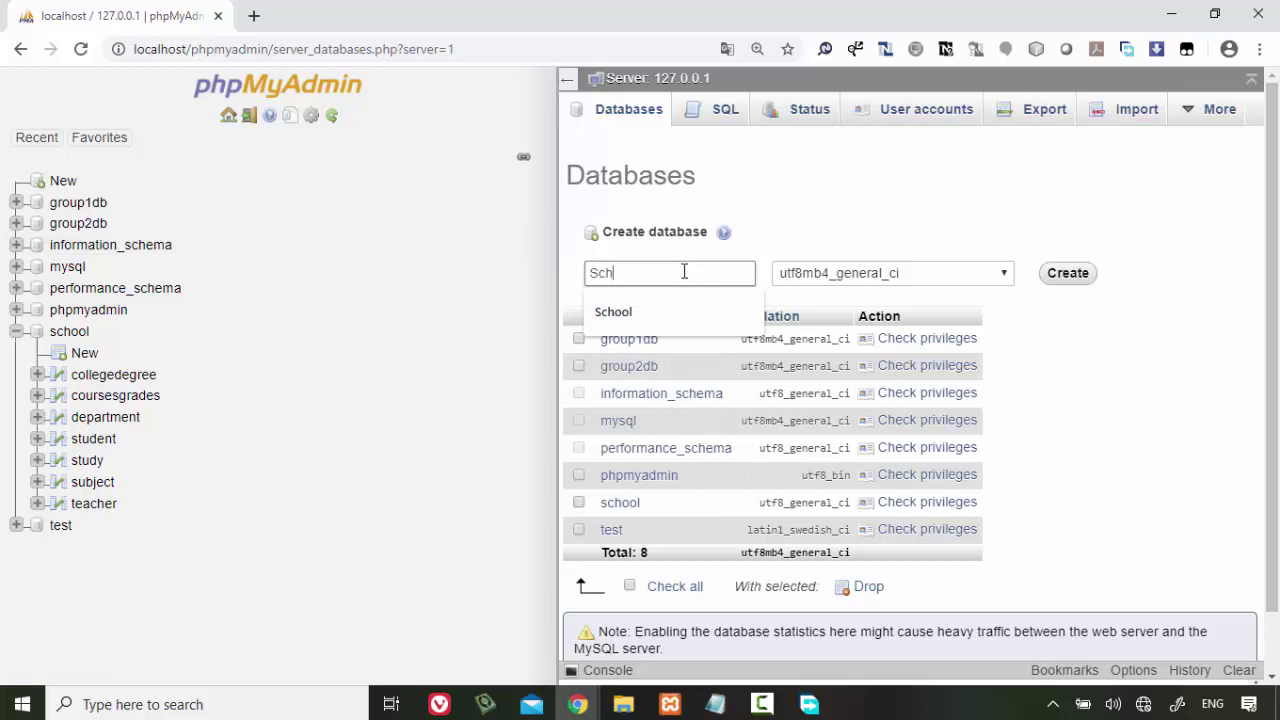
pyautogui.write('h')
pyautogui.press('Down')
pyautogui.press('Return')
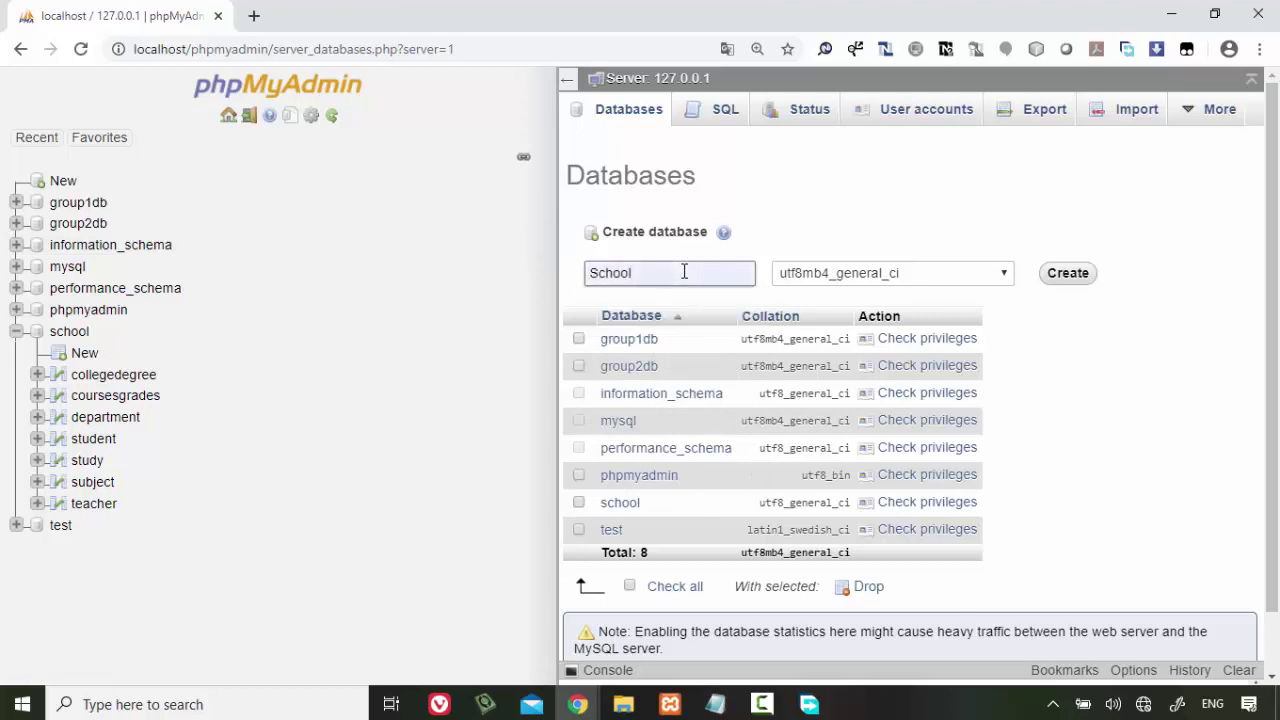
pyautogui.write('2')
pyautogui.click(1068, 283)
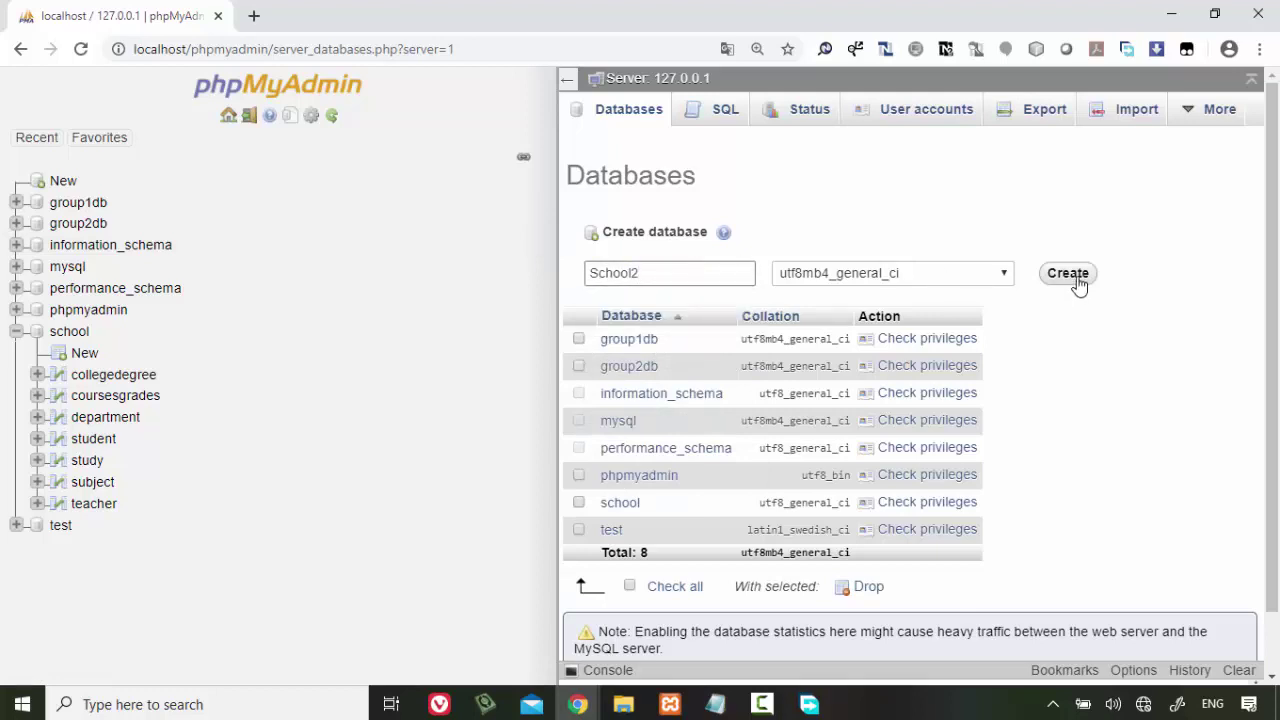
pyautogui.click(1068, 276)
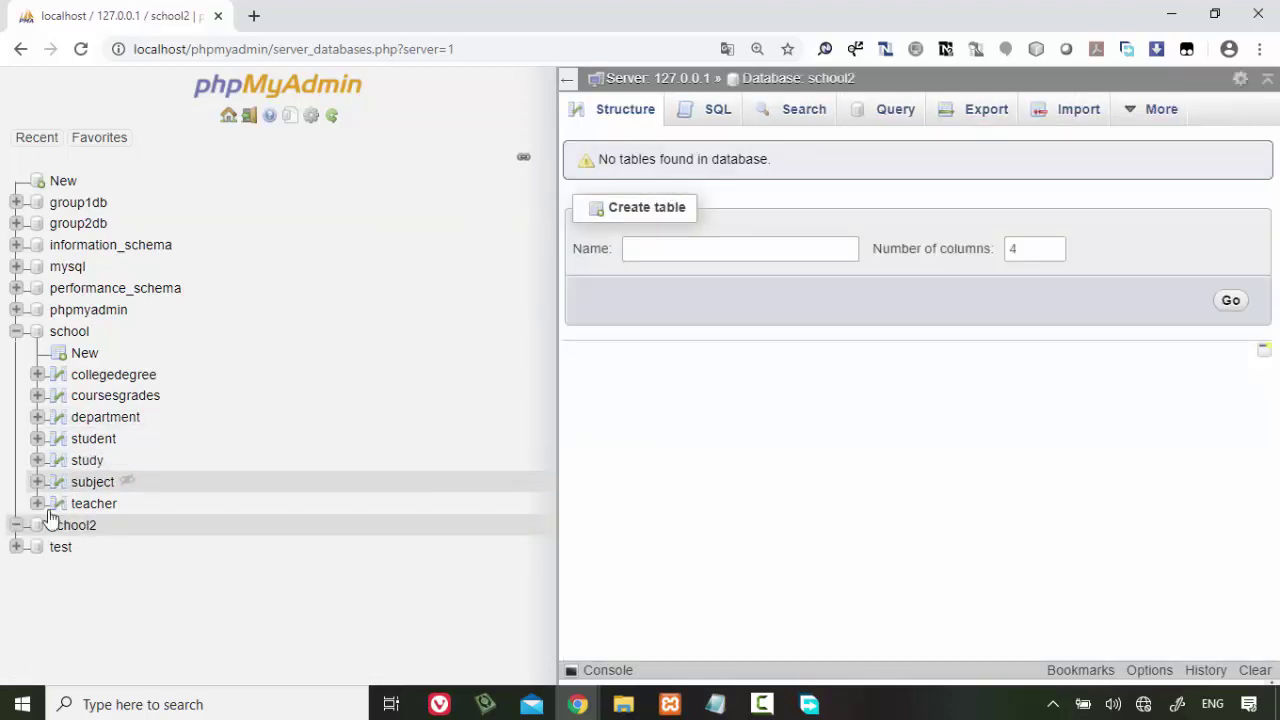
pyautogui.click(62, 528)
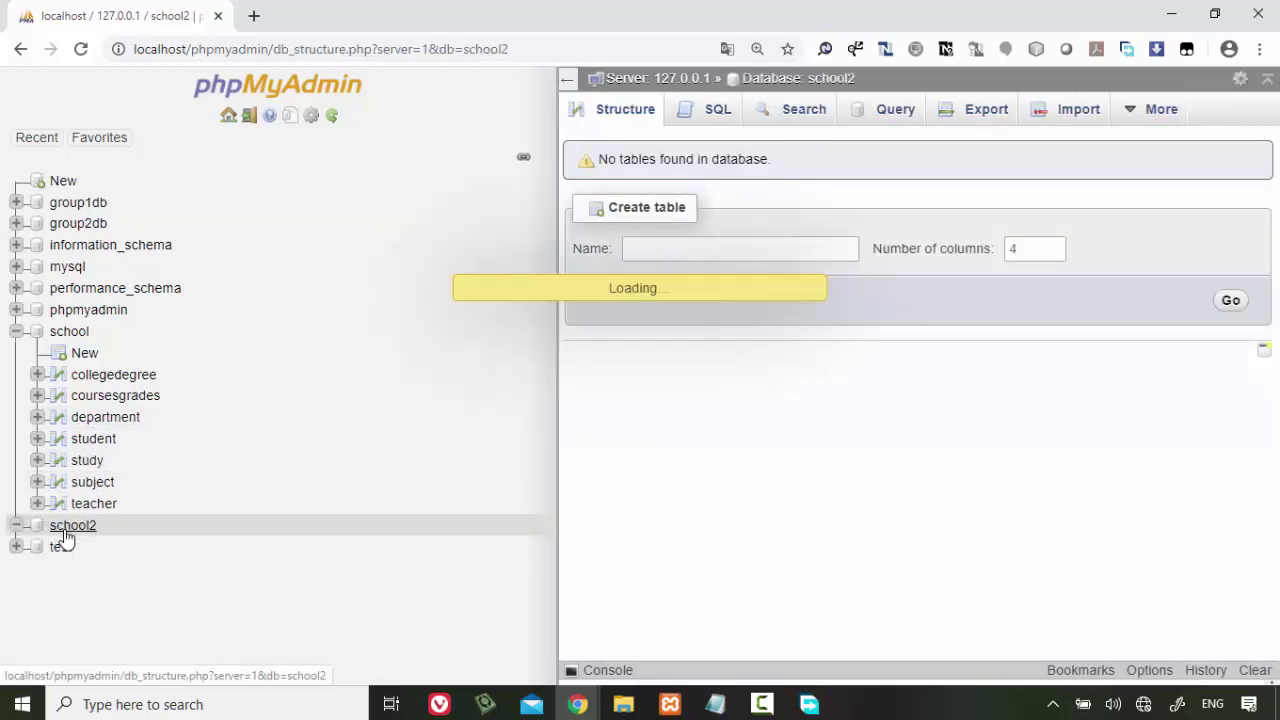
# - Import SchoolDB.sql from the Desktop folder CairoUniv\Database\MySQL-Practical into the school2 database in SQL format
pyautogui.click(566, 80)
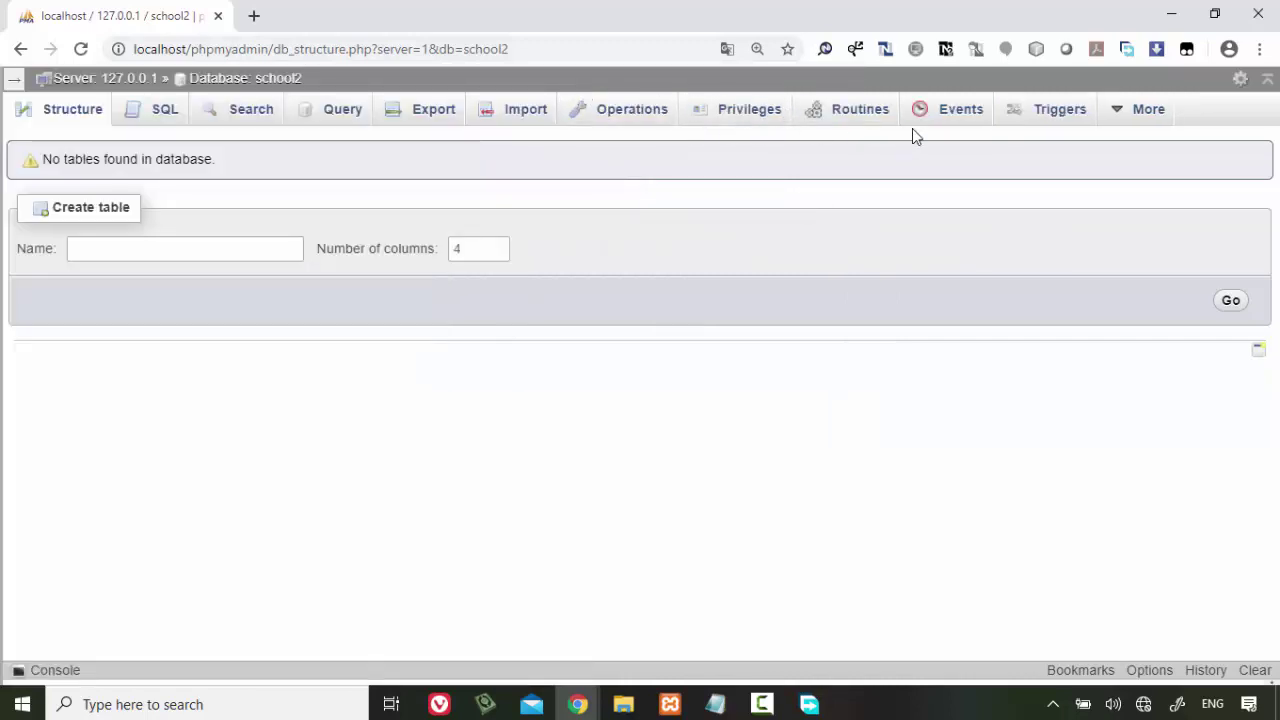
pyautogui.click(504, 118)
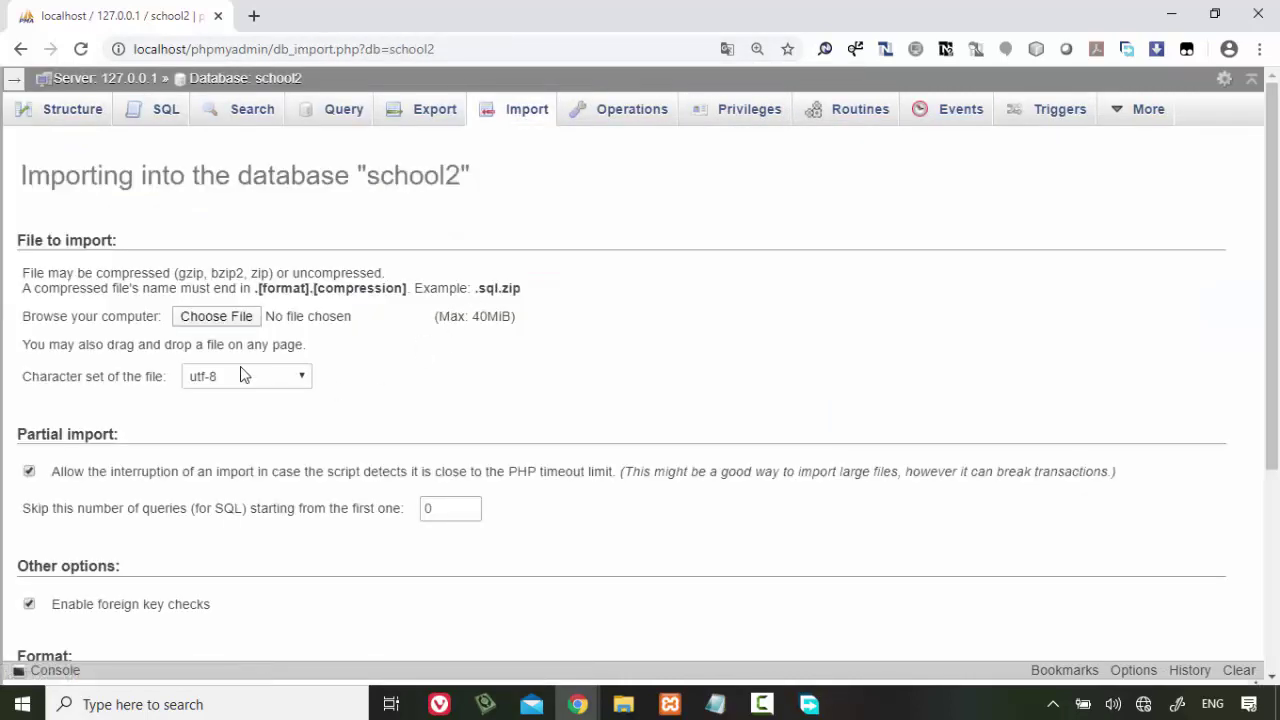
pyautogui.click(232, 328)
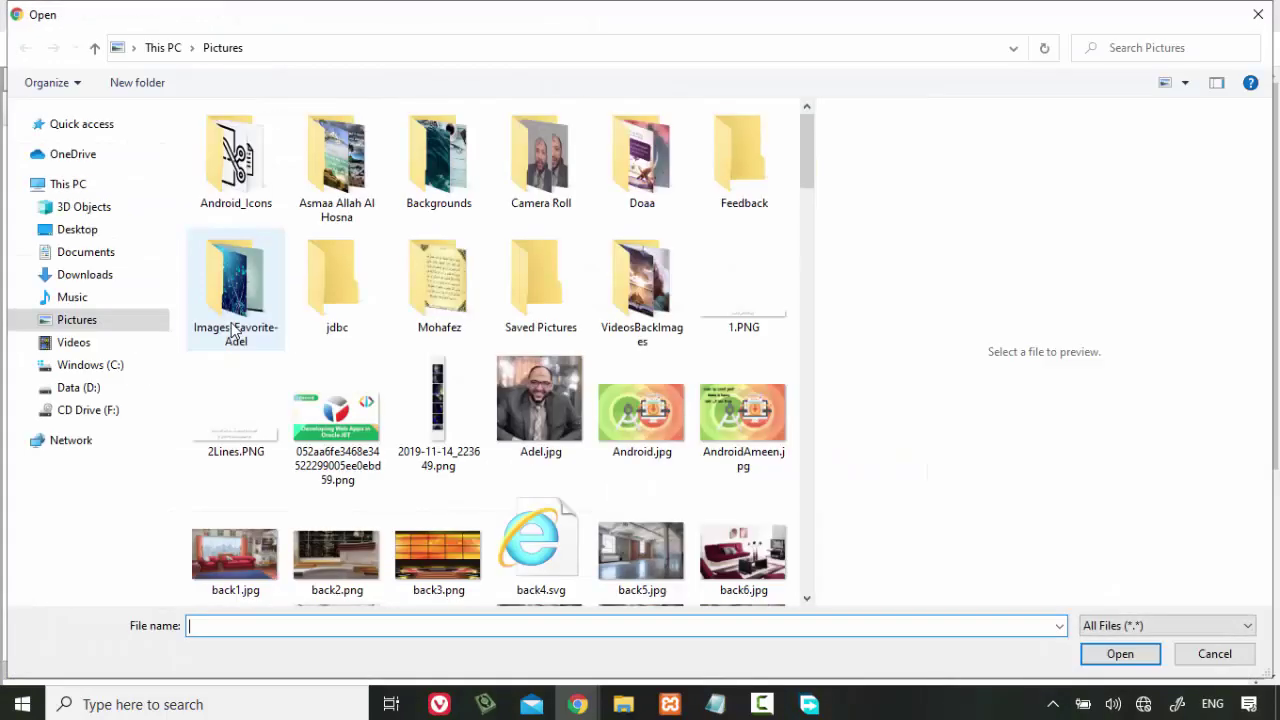
pyautogui.click(93, 233)
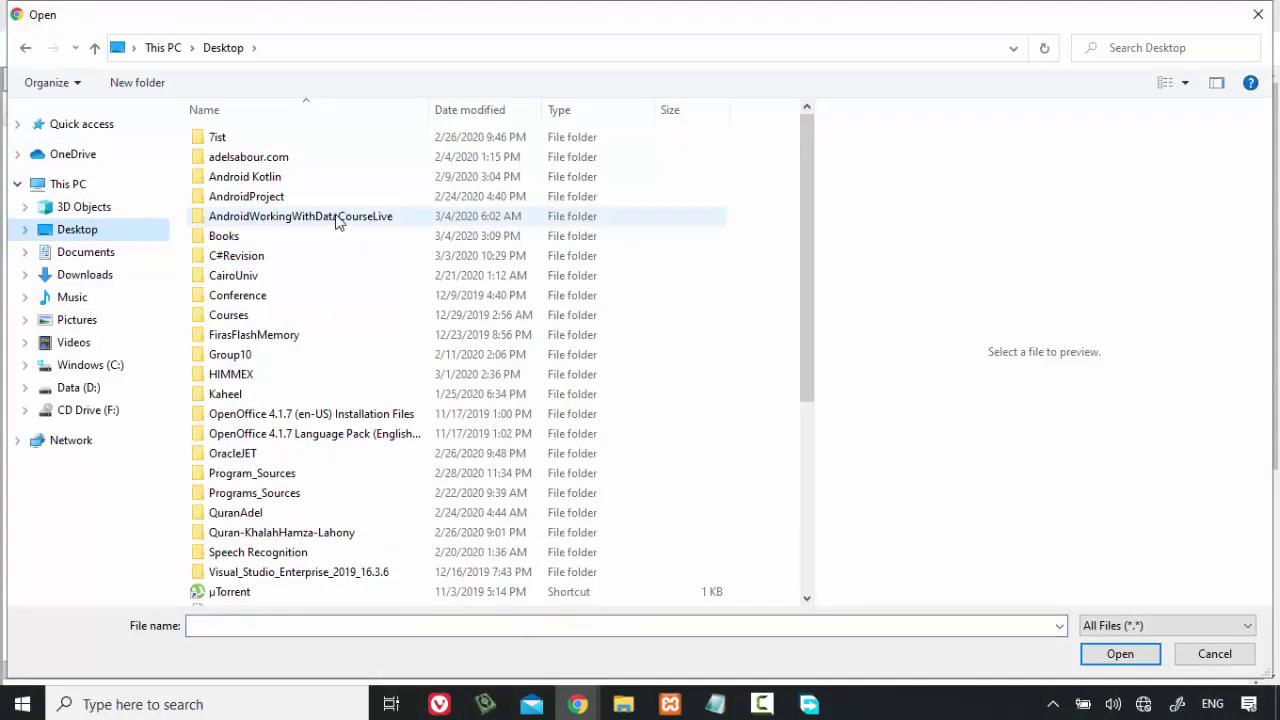
pyautogui.doubleClick(317, 280)
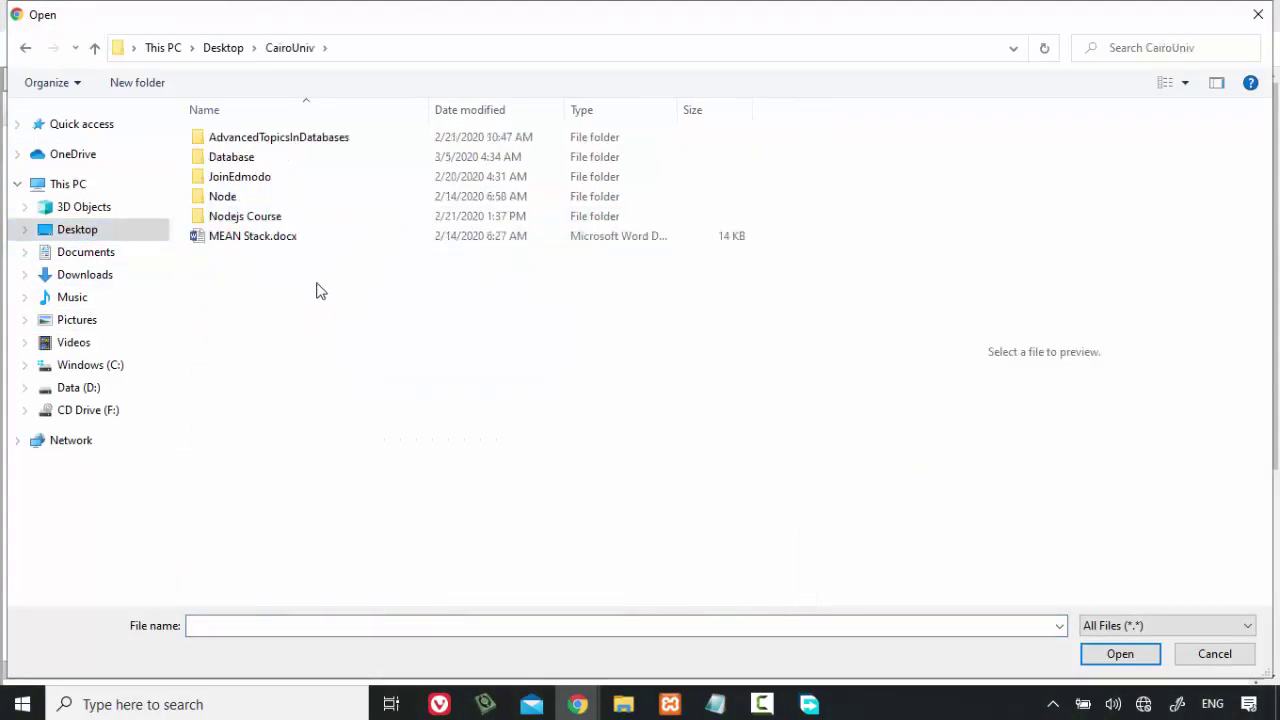
pyautogui.doubleClick(341, 162)
pyautogui.doubleClick(343, 190)
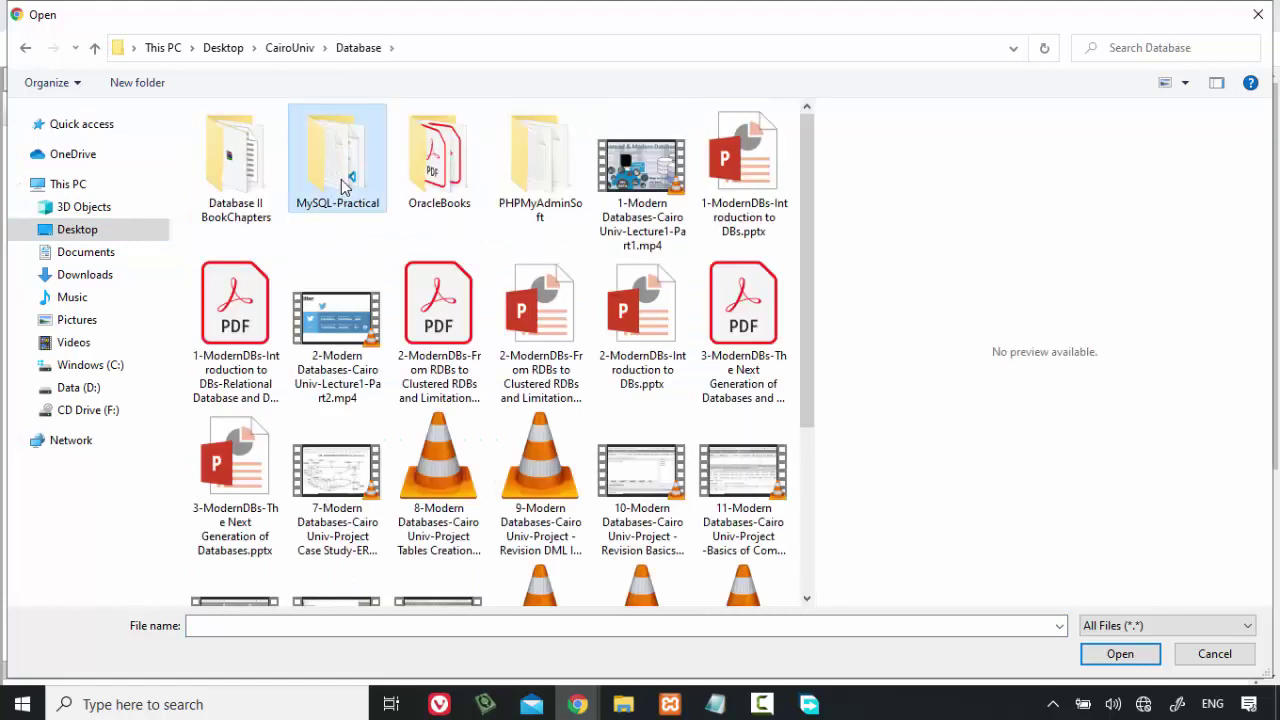
pyautogui.click(286, 417)
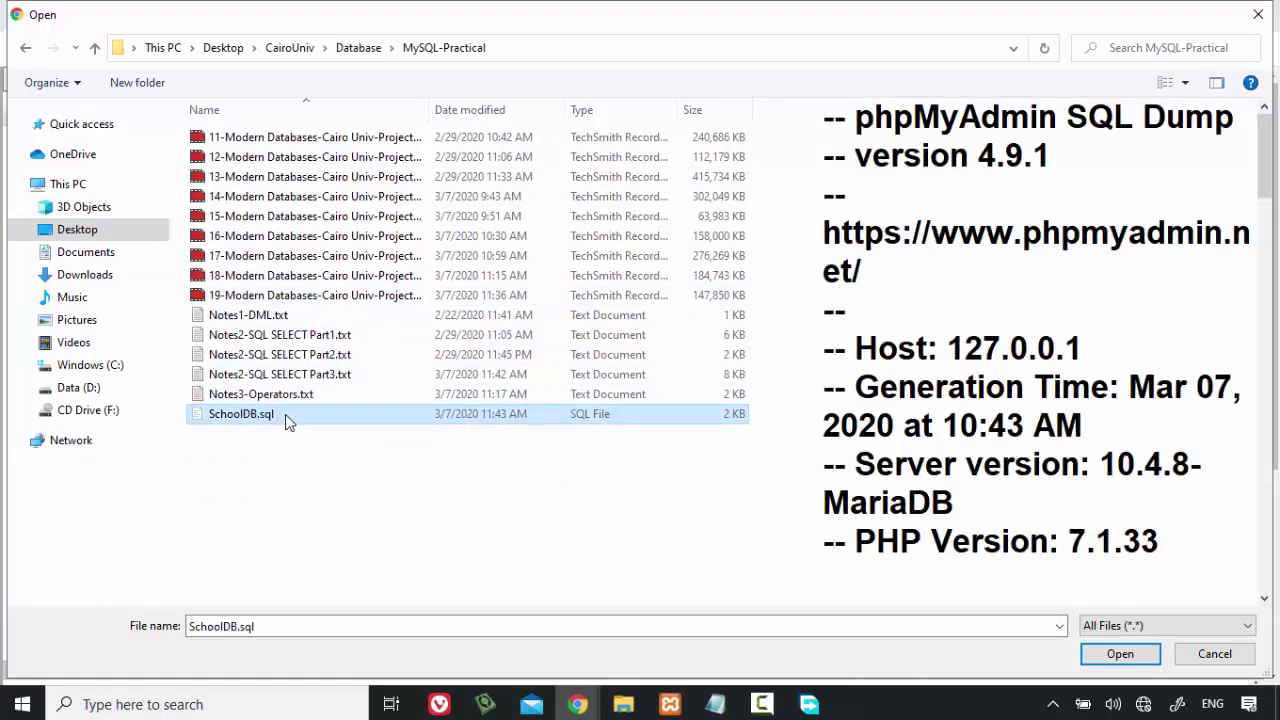
pyautogui.click(286, 418)
pyautogui.doubleClick(286, 417)
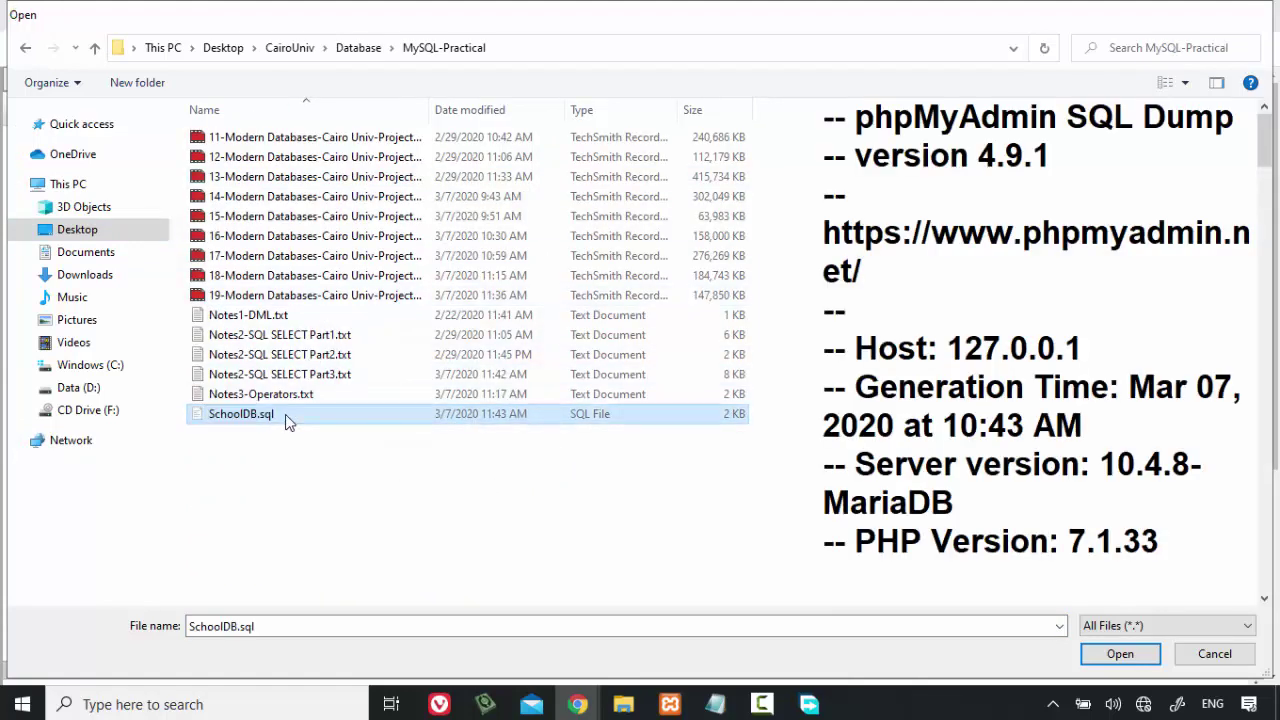
pyautogui.scroll(-3, 474, 428)
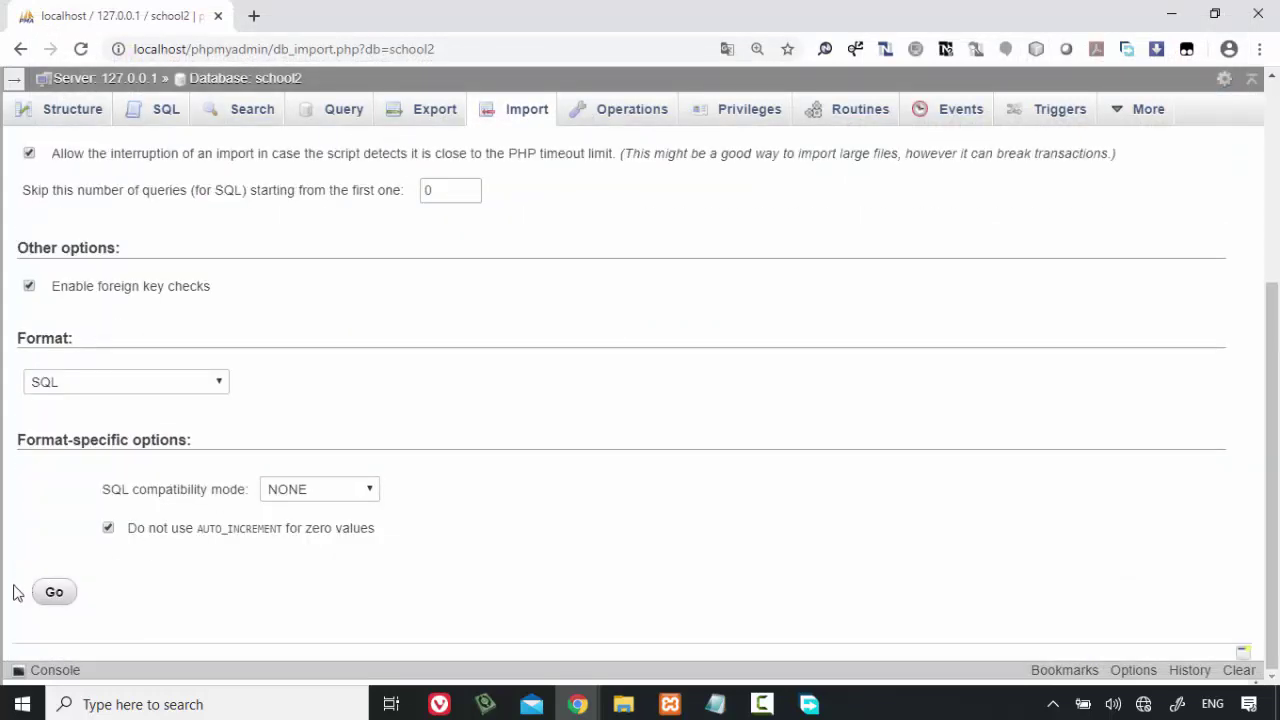
pyautogui.click(54, 594)
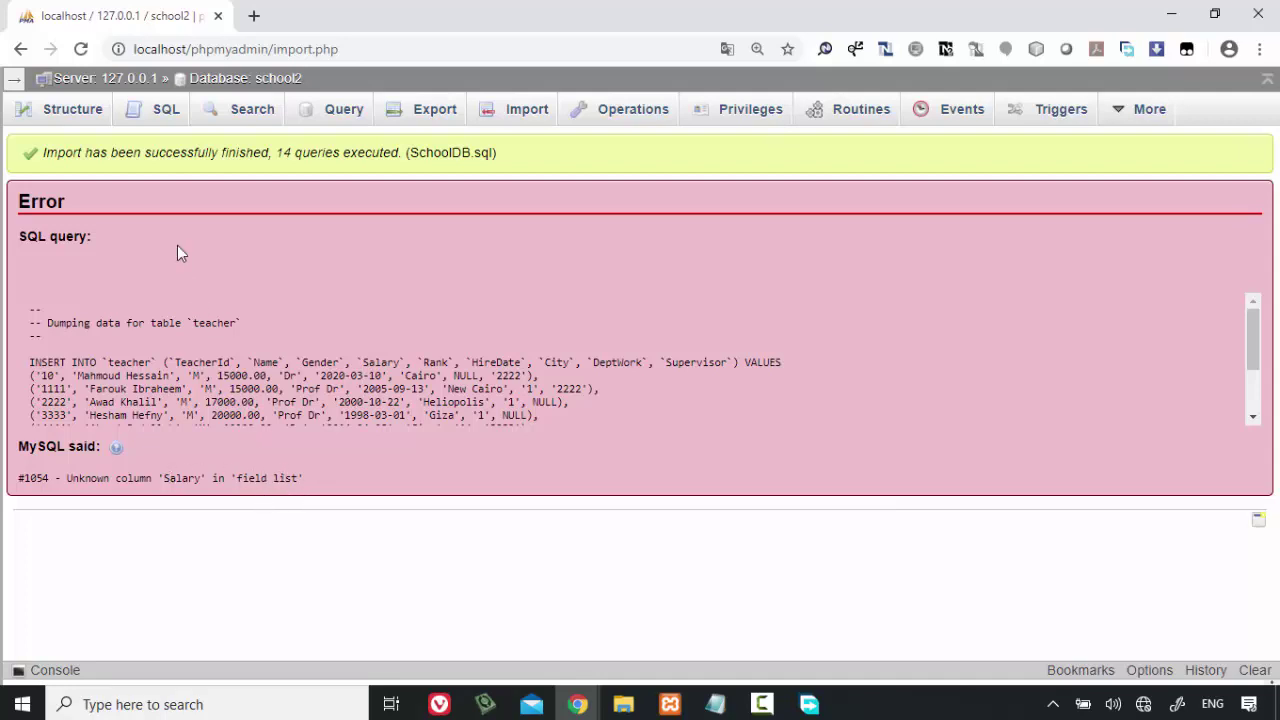
# - Examine the school2 database's imported teacher table for its columns and rows
pyautogui.click(13, 87)
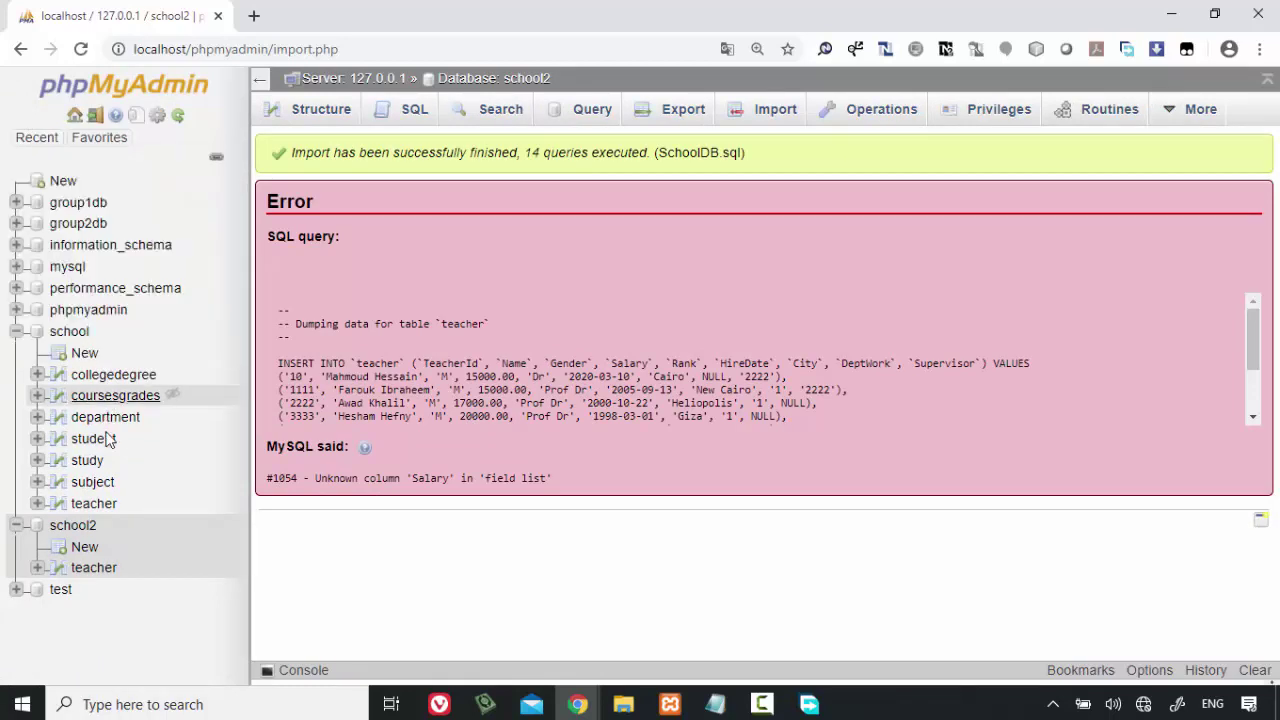
pyautogui.click(76, 527)
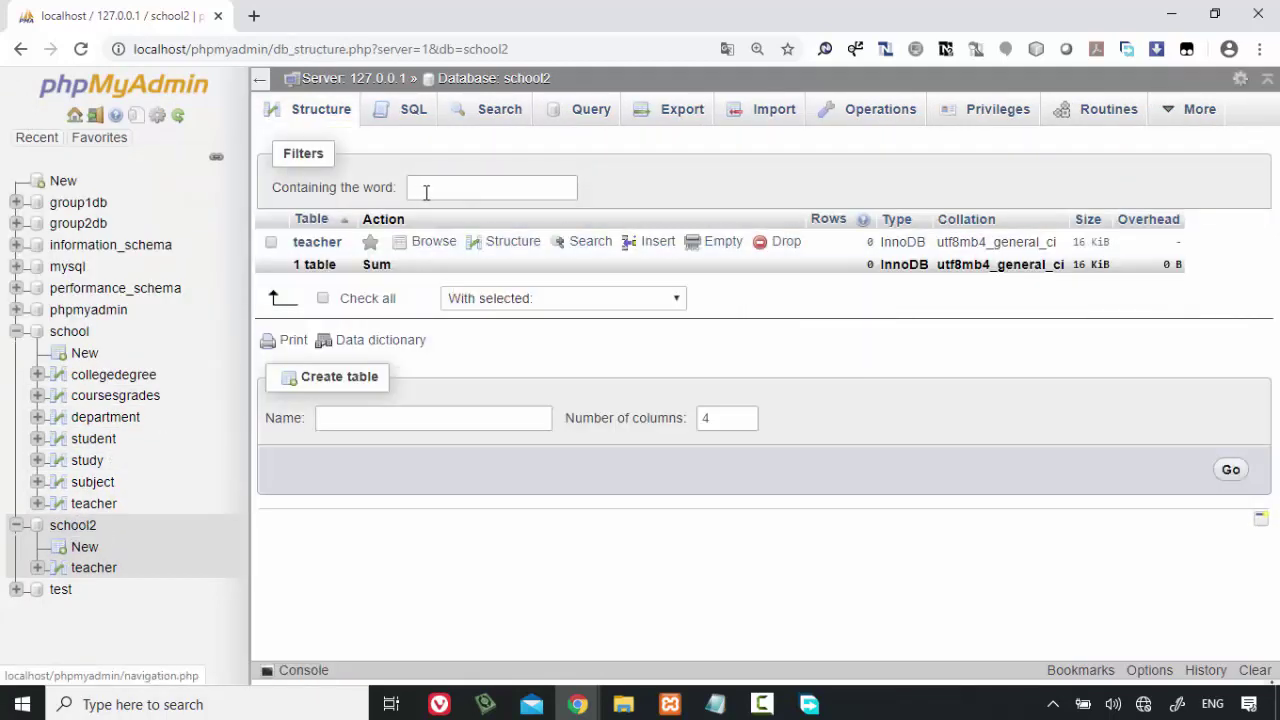
pyautogui.click(317, 242)
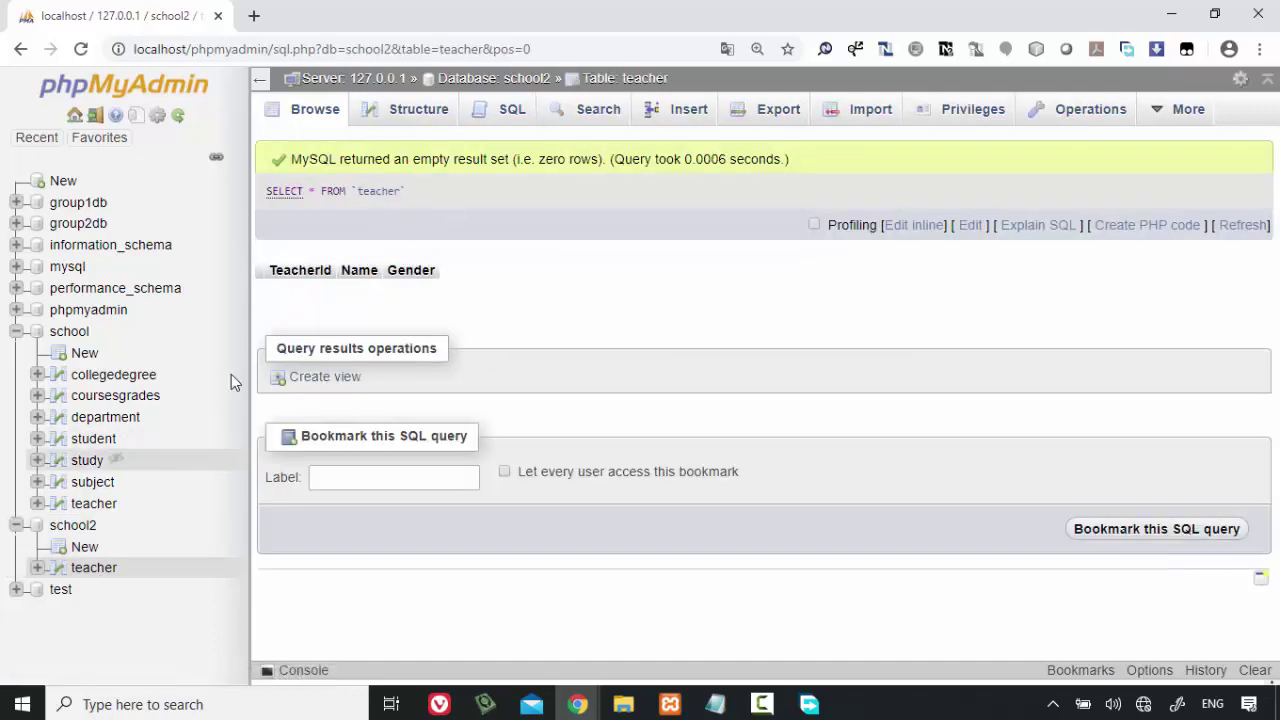
pyautogui.click(93, 567)
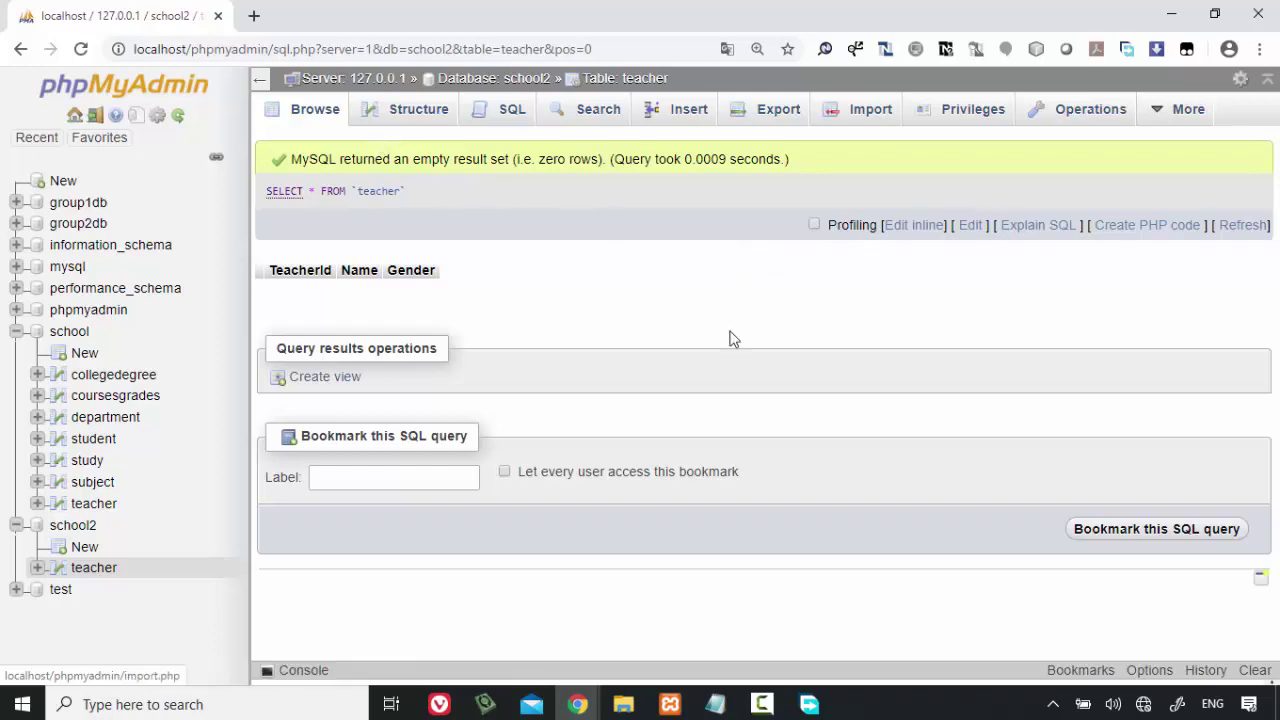
# - Drop the teacher table from the school2 database with foreign key checks enabled
pyautogui.click(73, 525)
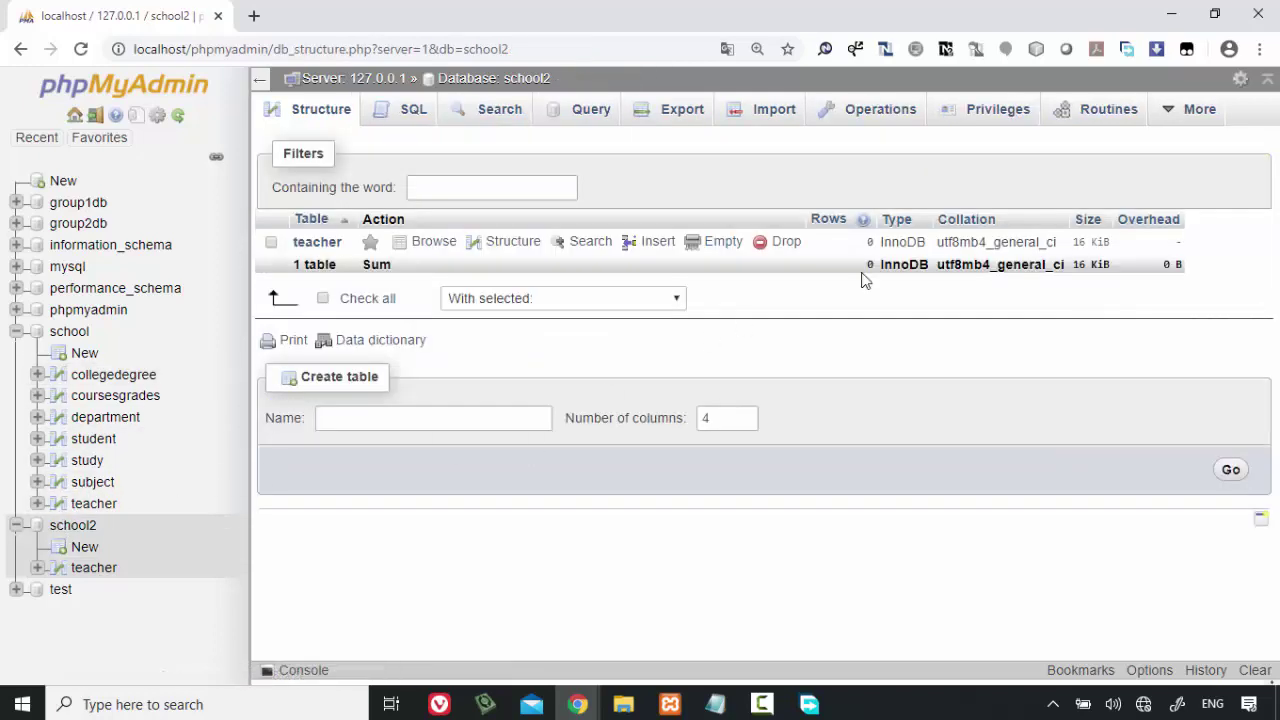
pyautogui.click(785, 242)
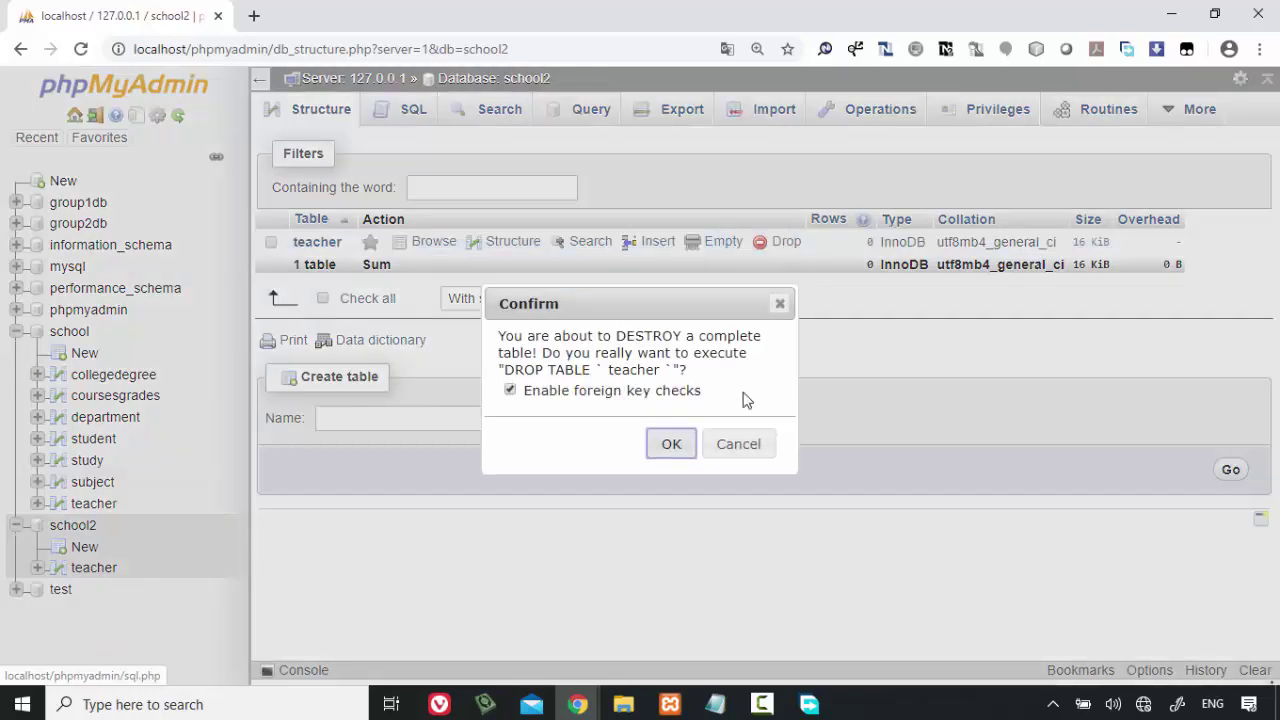
pyautogui.click(684, 450)
# - Import SchoolDB.sql into the emptied school2 database again, keeping the utf-8 character set and SQL format
pyautogui.click(792, 112)
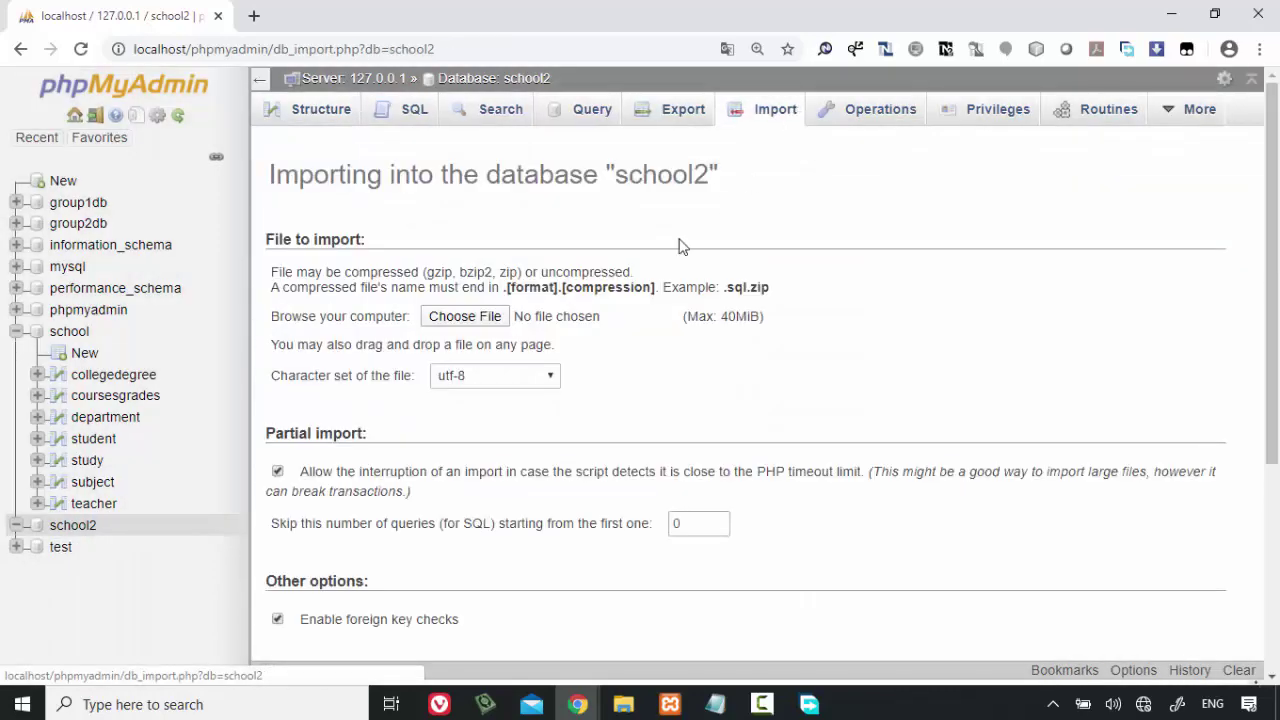
pyautogui.click(500, 318)
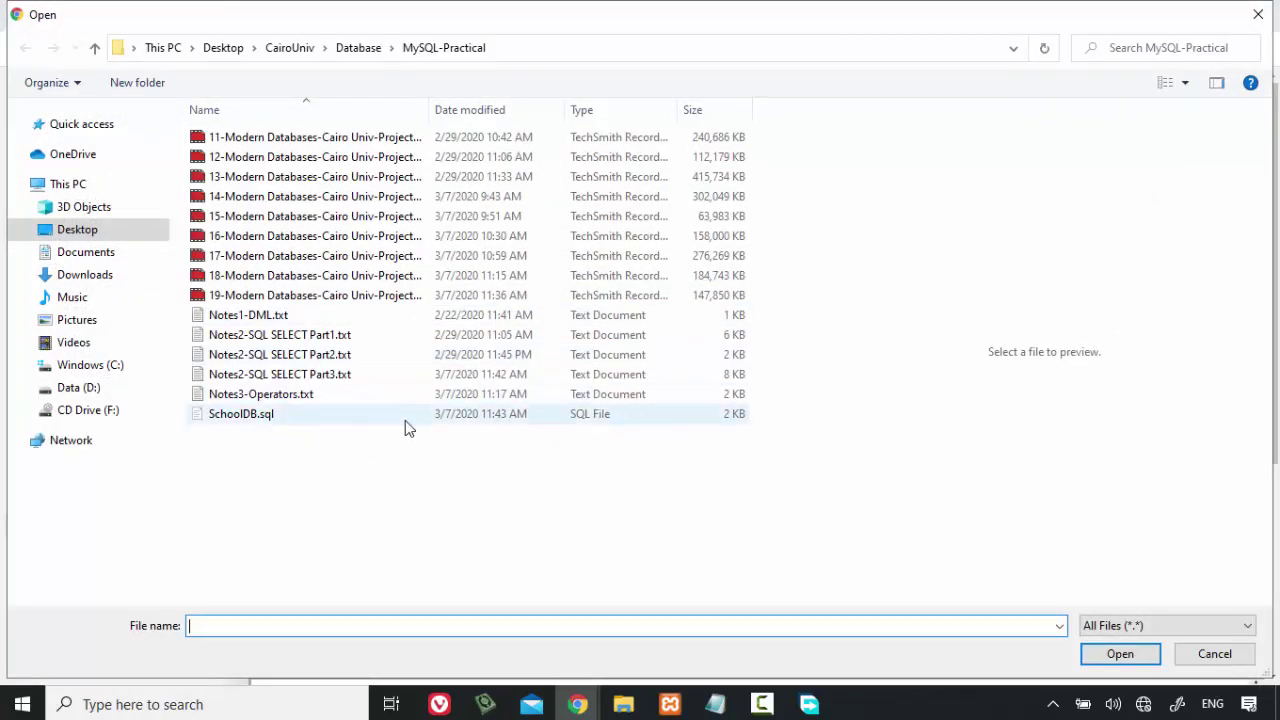
pyautogui.doubleClick(405, 420)
pyautogui.scroll(-3, 343, 549)
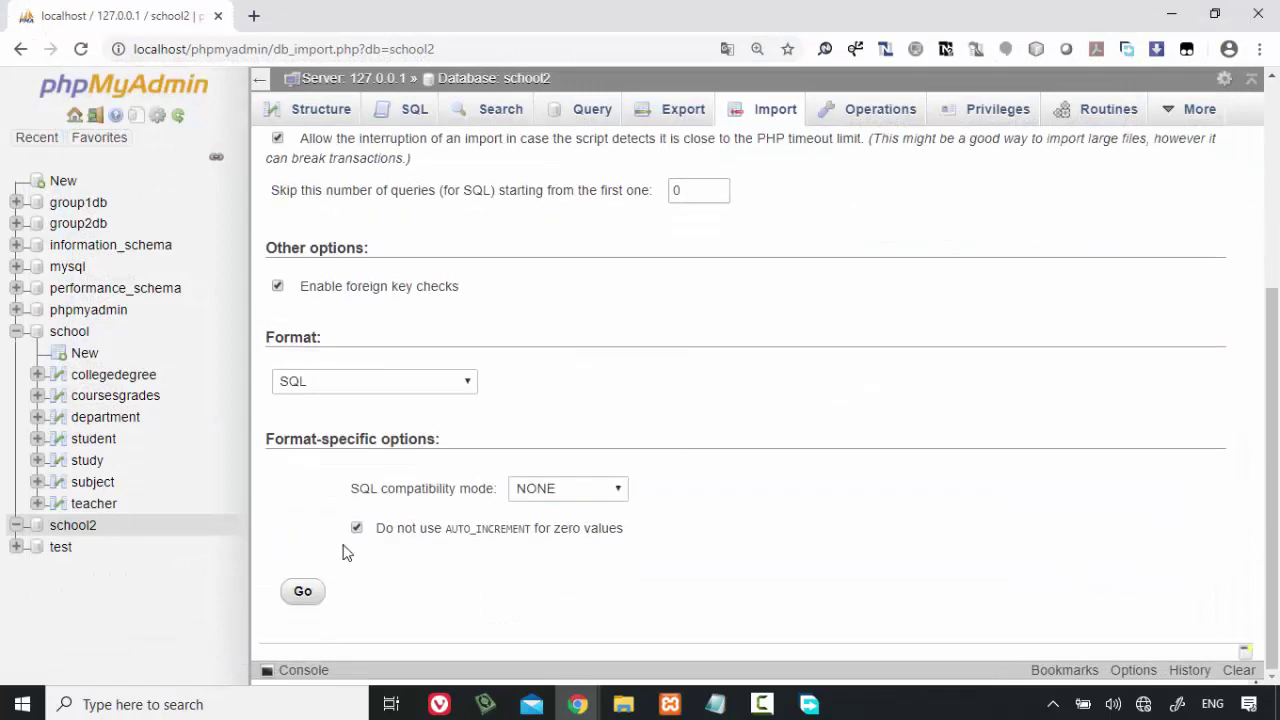
pyautogui.click(322, 605)
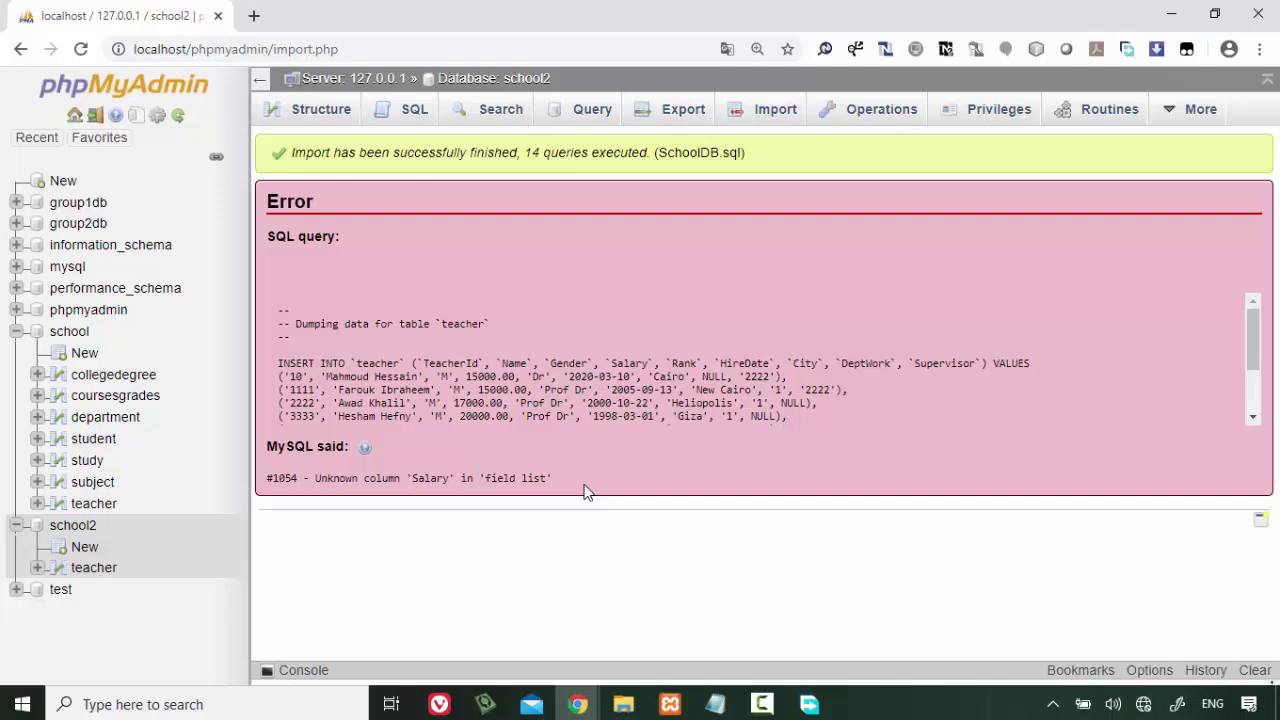
# - Compare the contents and column structure of the teacher table in school2 with those of the teacher table in school
pyautogui.click(104, 576)
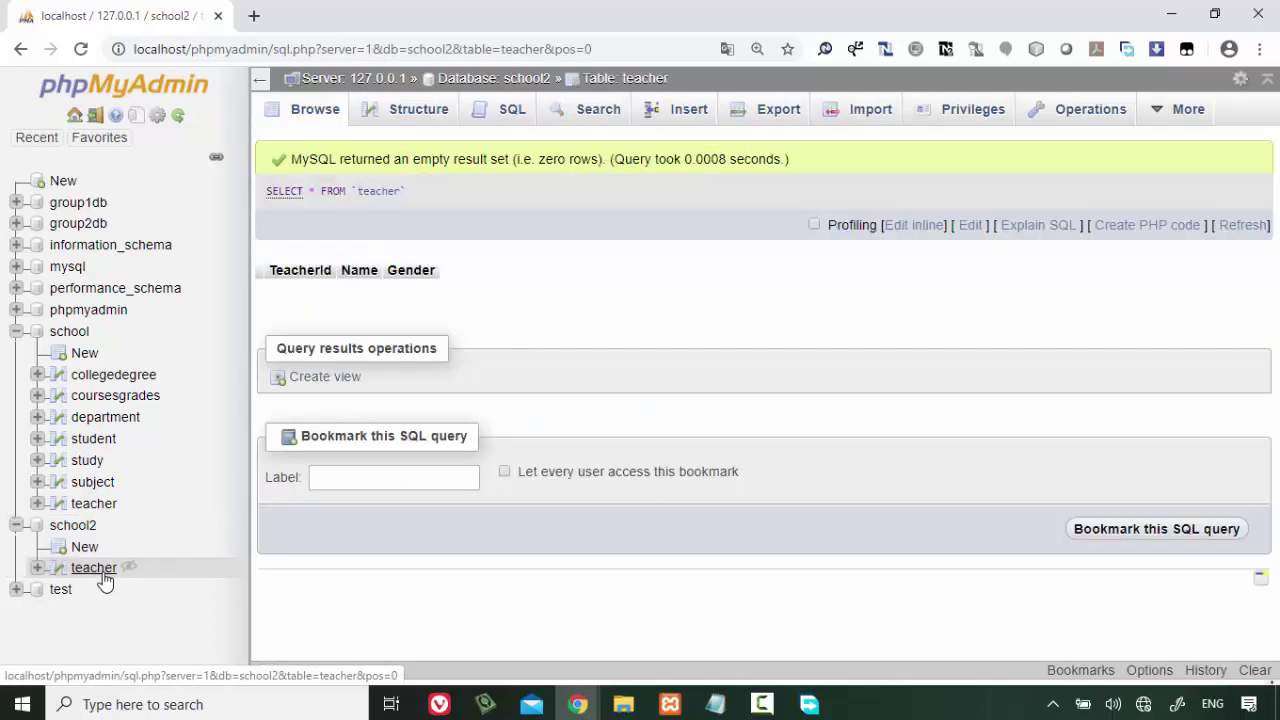
pyautogui.click(419, 118)
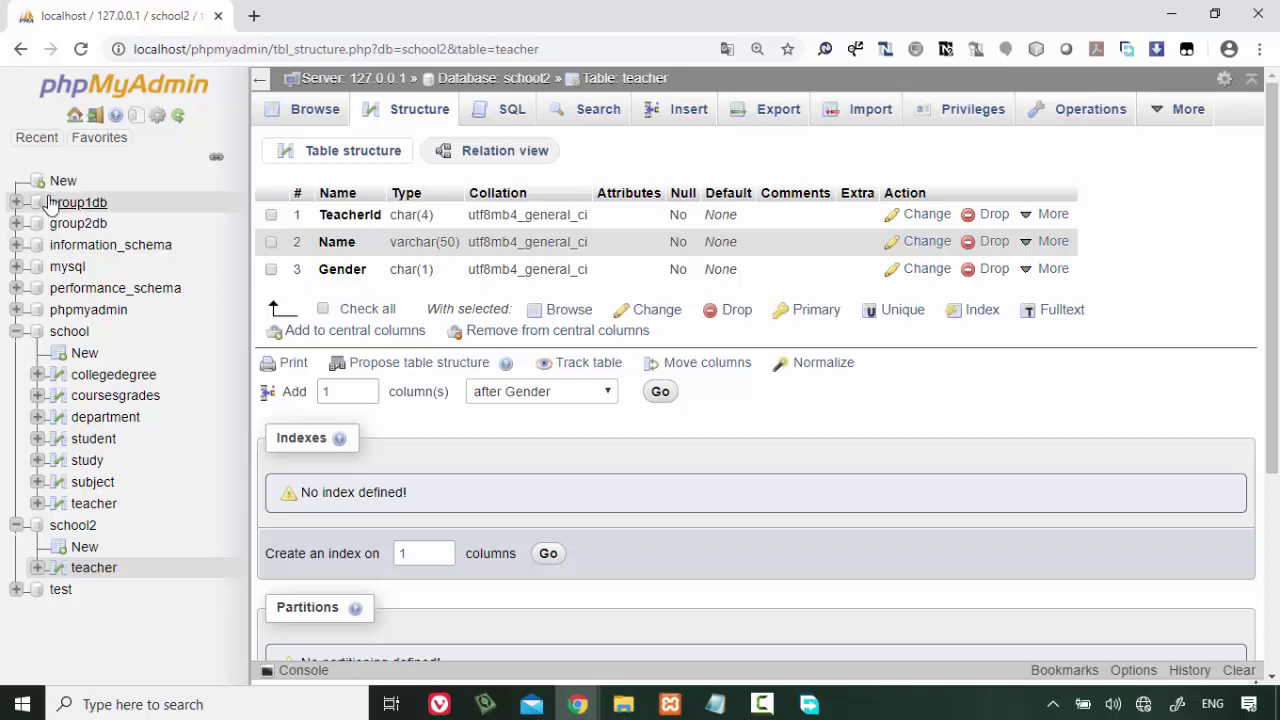
pyautogui.click(94, 505)
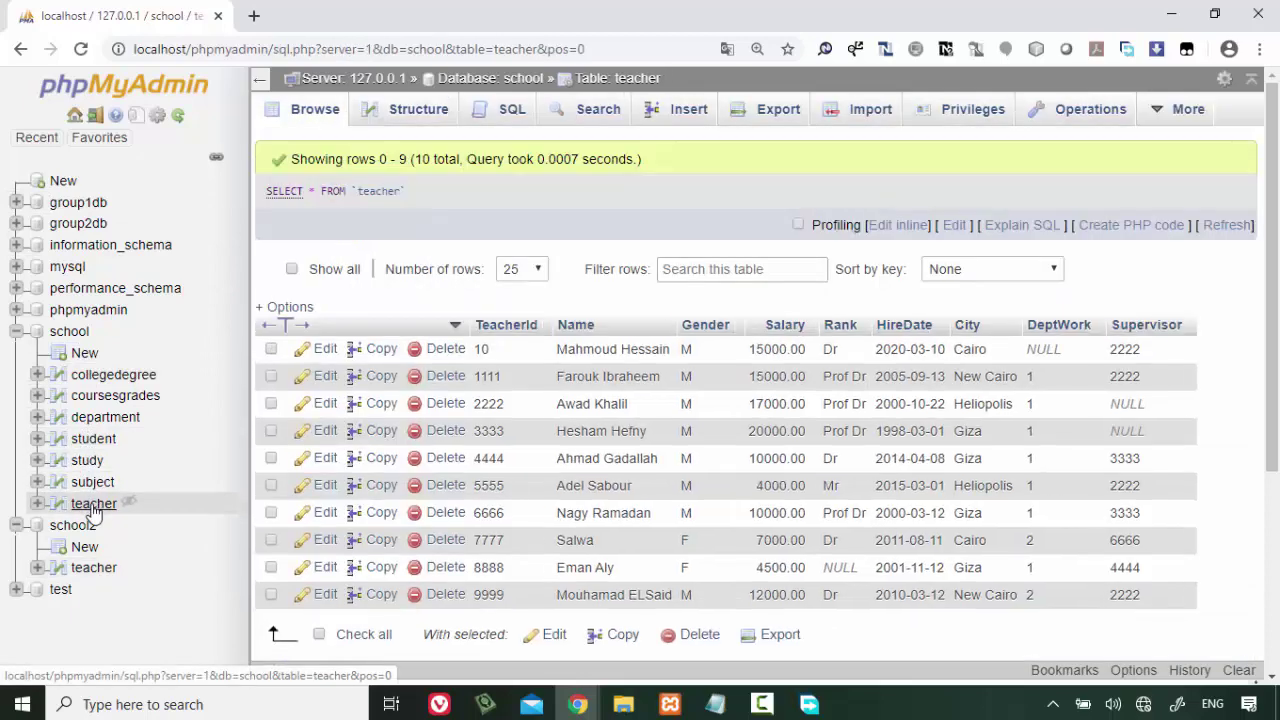
pyautogui.click(424, 109)
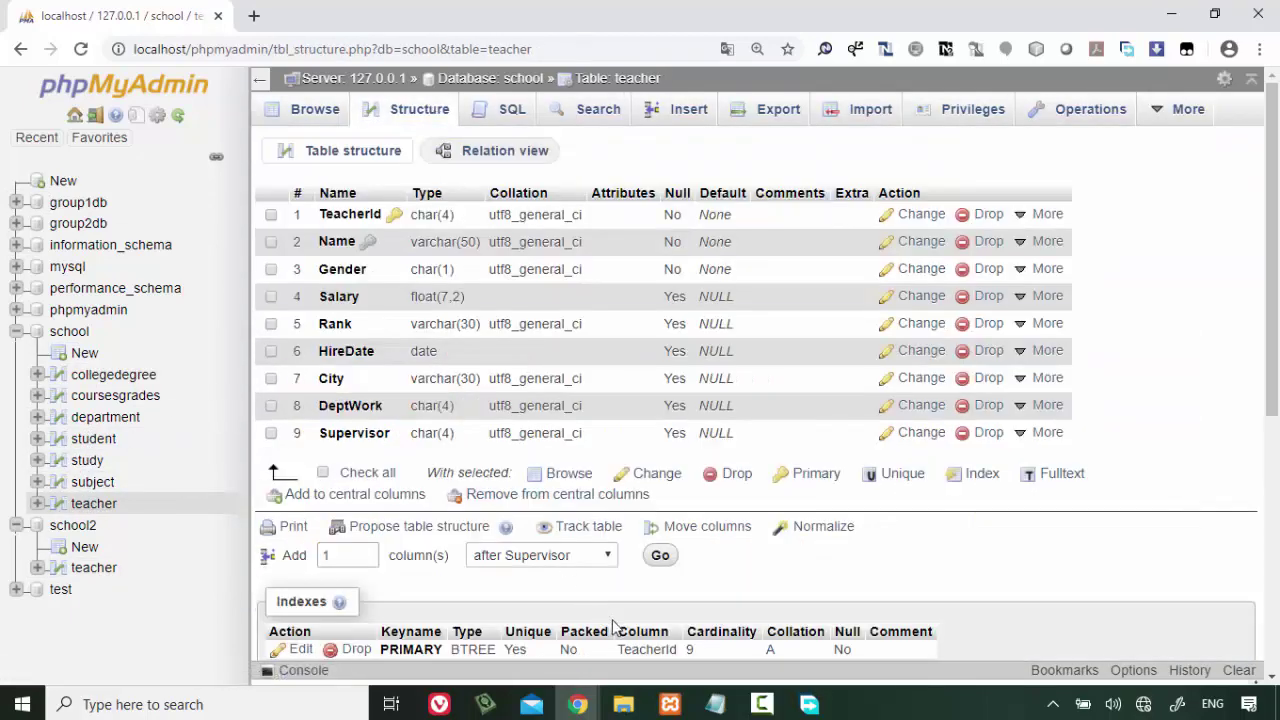
# - Open SchoolDB.sql from File Explorer in Visual Studio Code and examine its CREATE TABLE and INSERT INTO statements for teacher
pyautogui.click(623, 704)
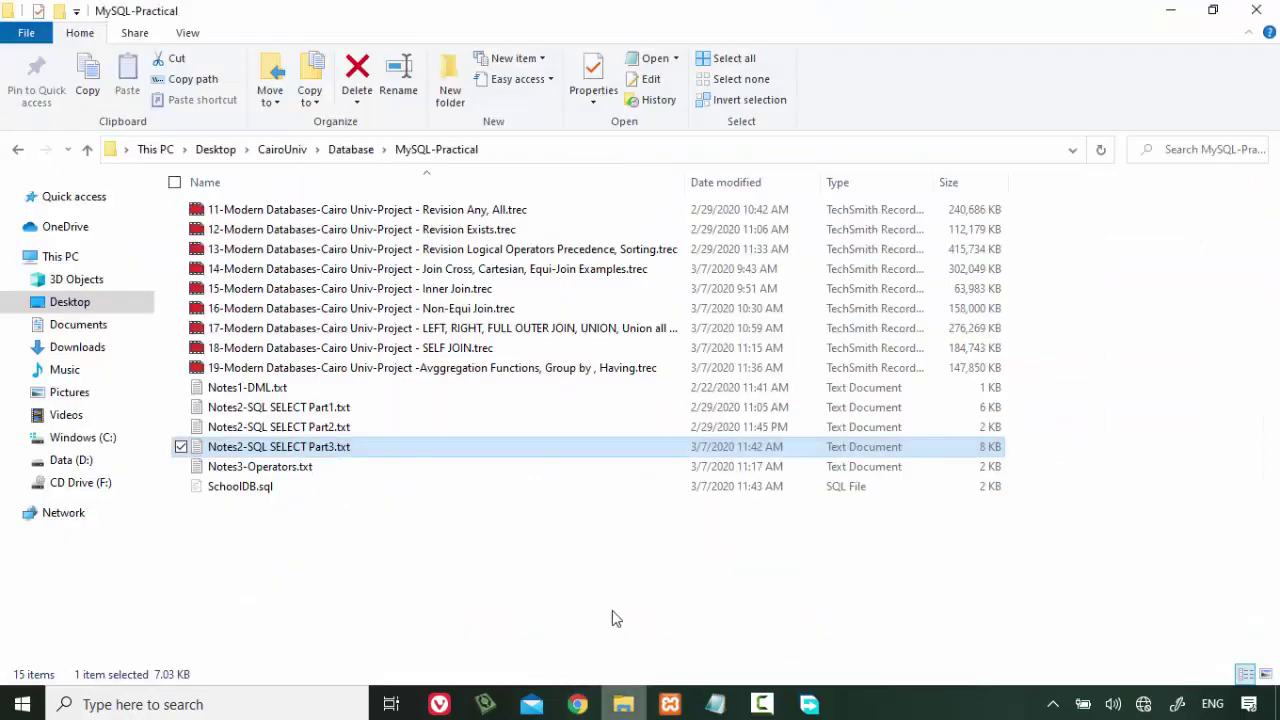
pyautogui.click(482, 494)
pyautogui.rightClick(482, 494)
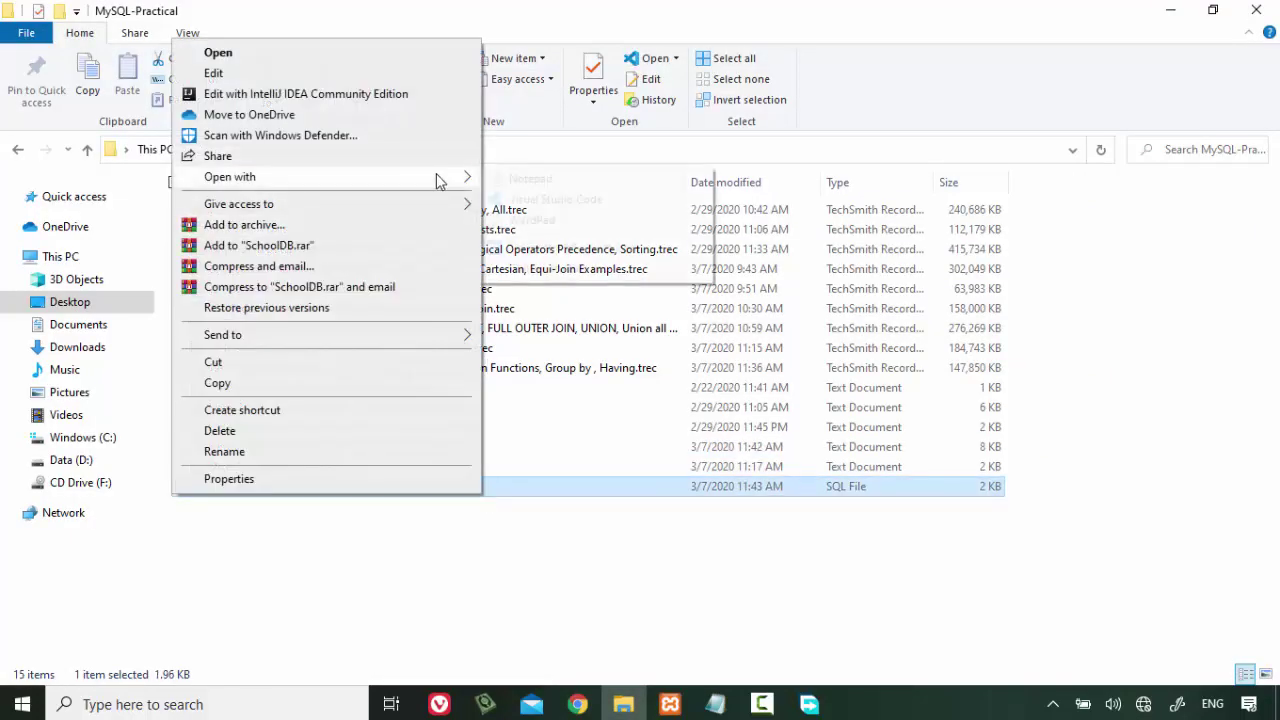
pyautogui.moveTo(460, 176)
pyautogui.click(540, 198)
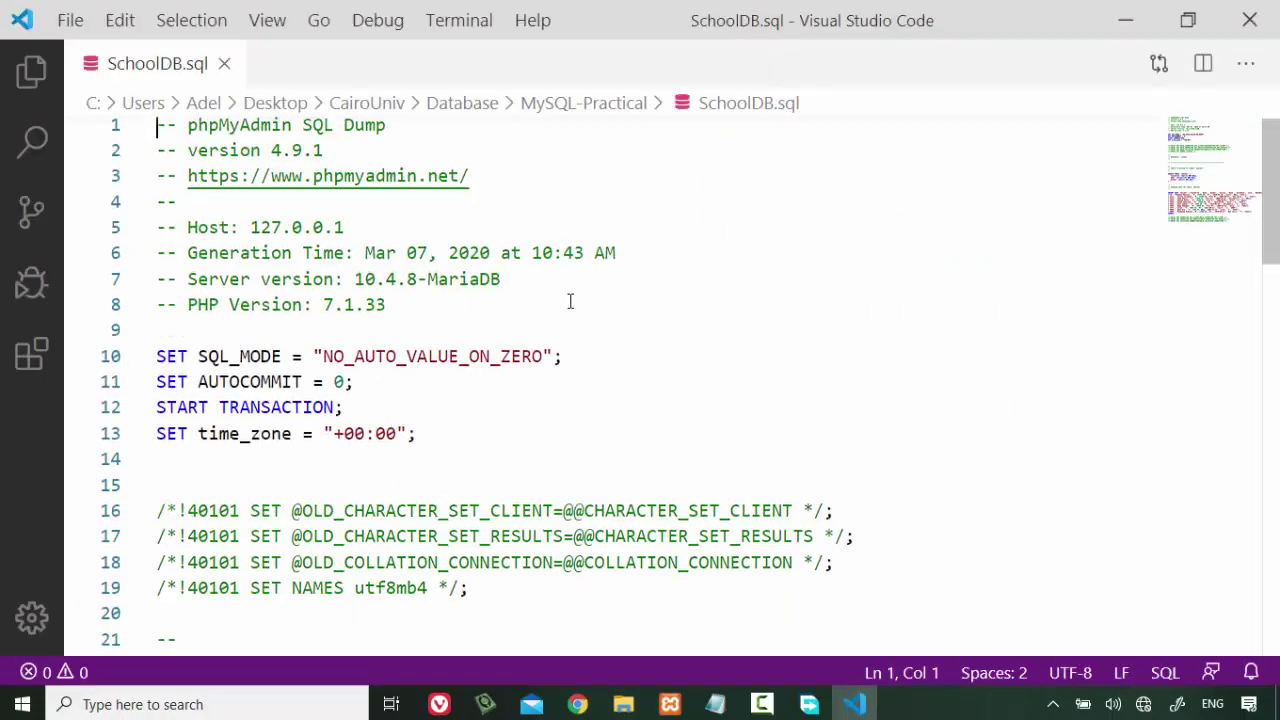
pyautogui.scroll(-8, 570, 300)
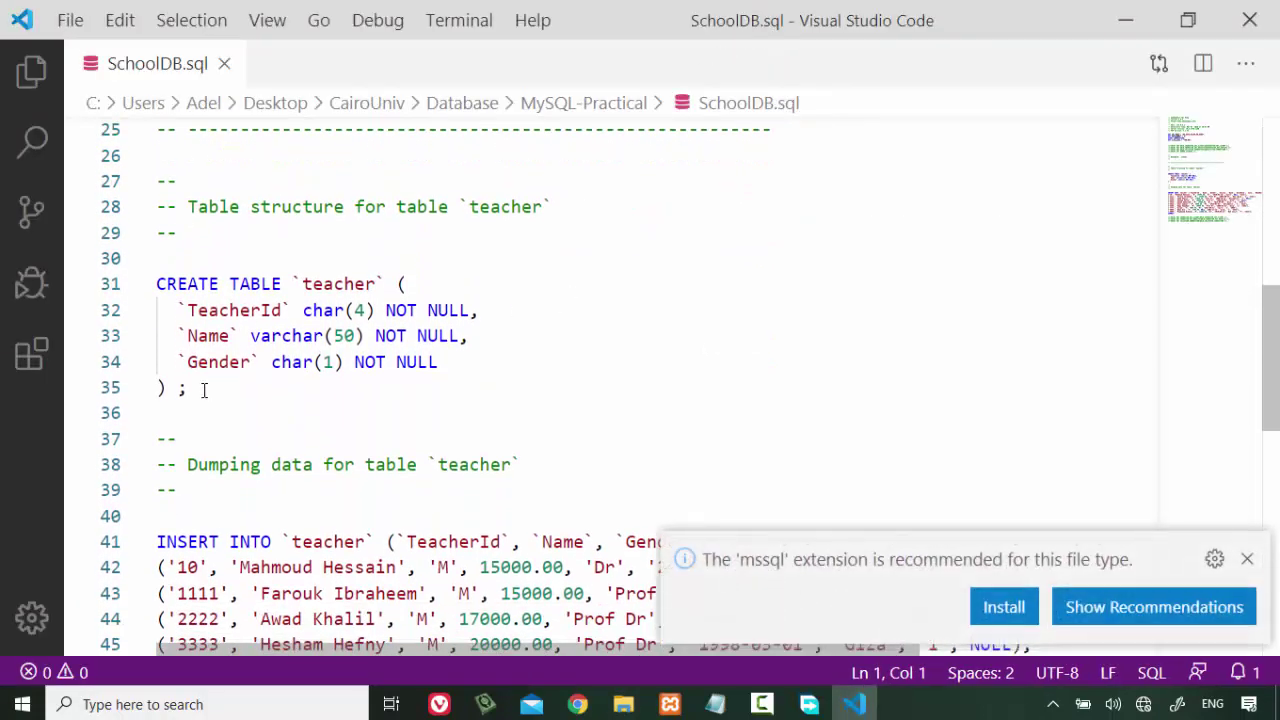
pyautogui.moveTo(206, 389); pyautogui.dragTo(137, 286)
pyautogui.scroll(-10, 361, 429)
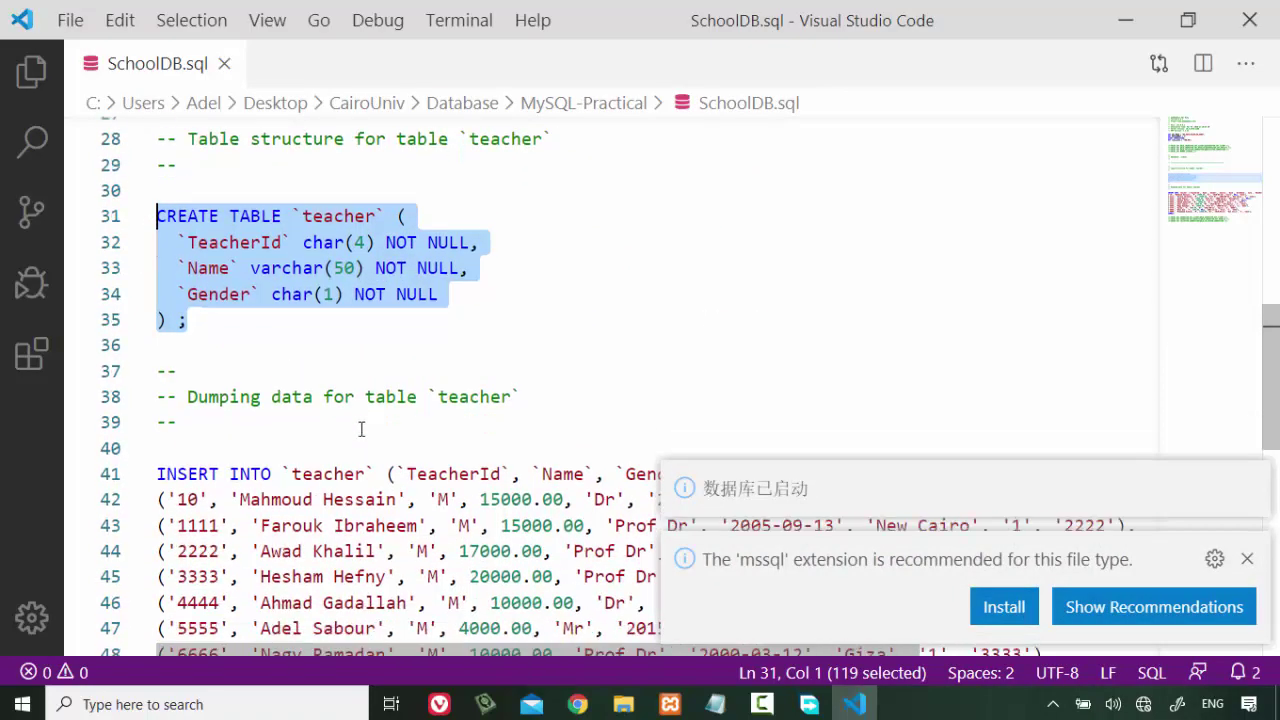
pyautogui.scroll(7, 361, 429)
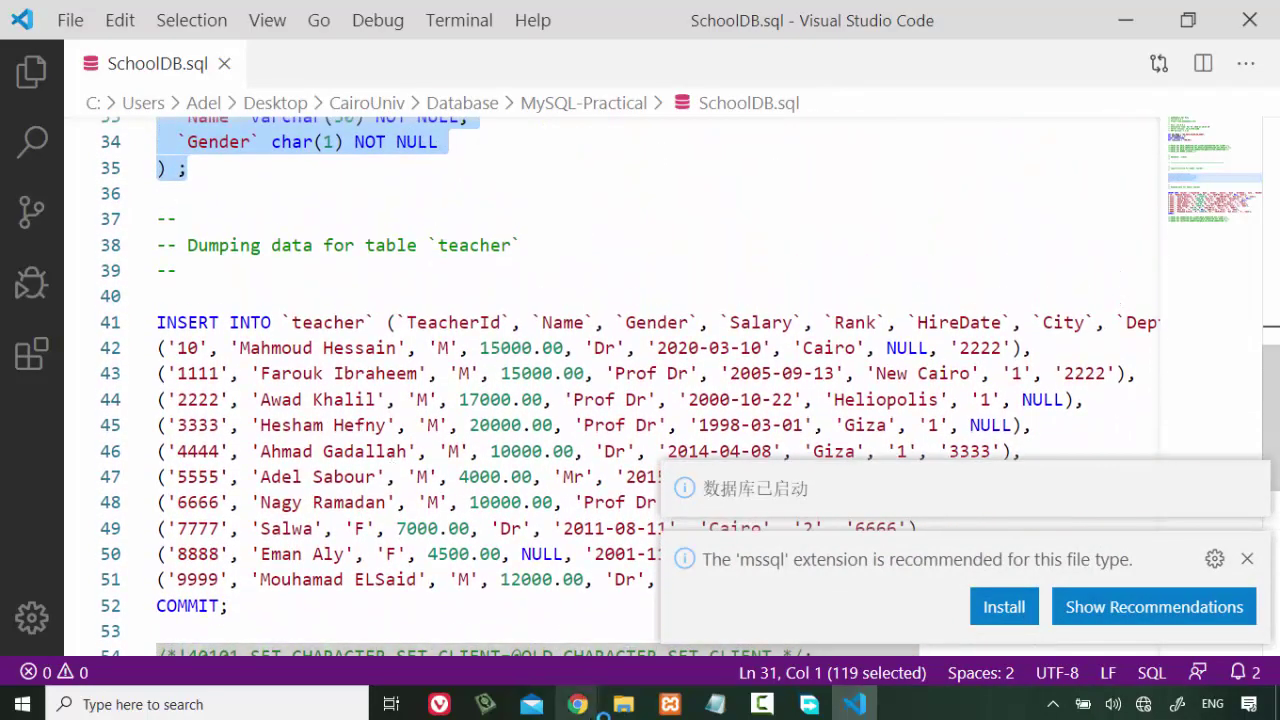
# - Switch to phpMyAdmin in Chrome and export the whole school database with the Quick method in SQL format as schoolFullDB.sql
pyautogui.moveTo(578, 704)
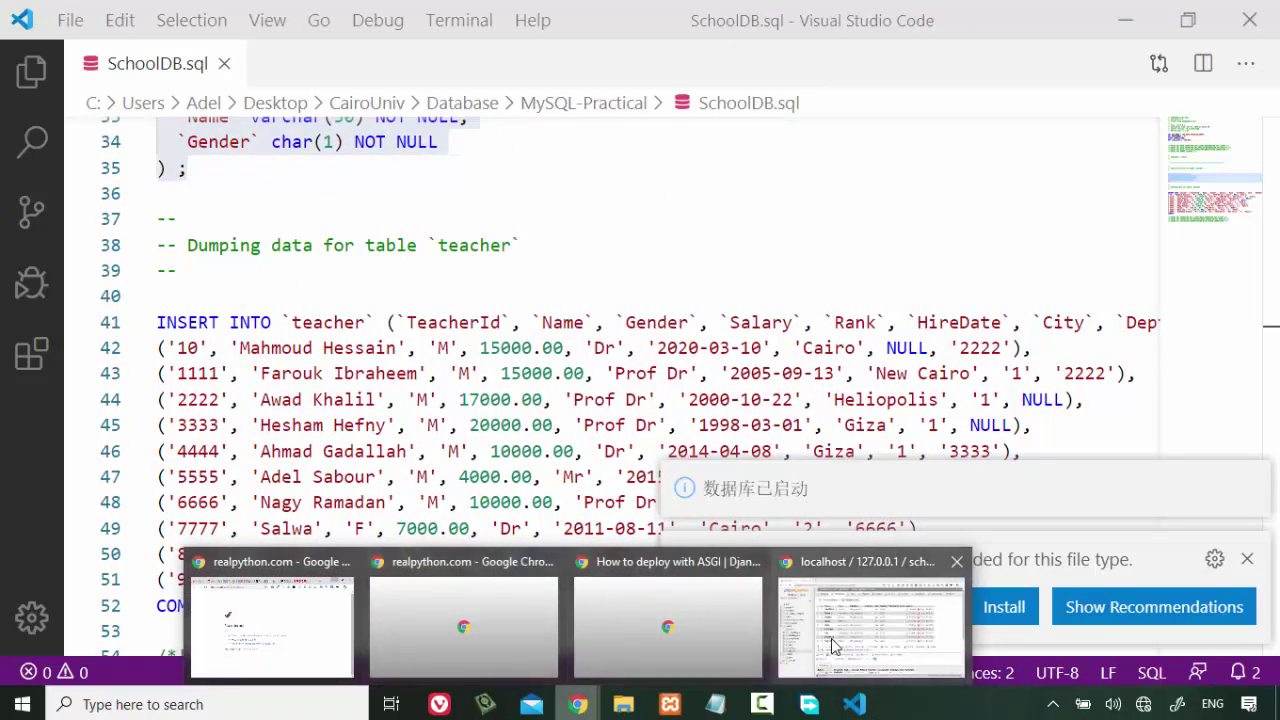
pyautogui.click(836, 646)
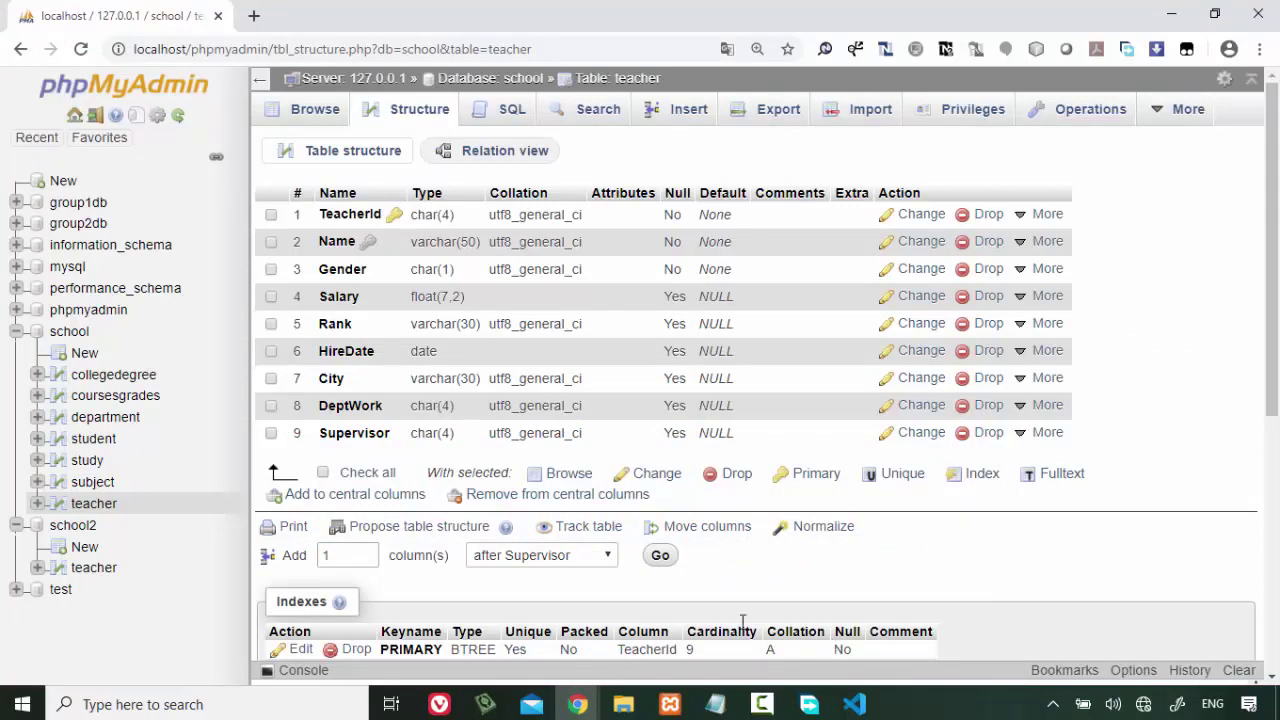
pyautogui.click(67, 333)
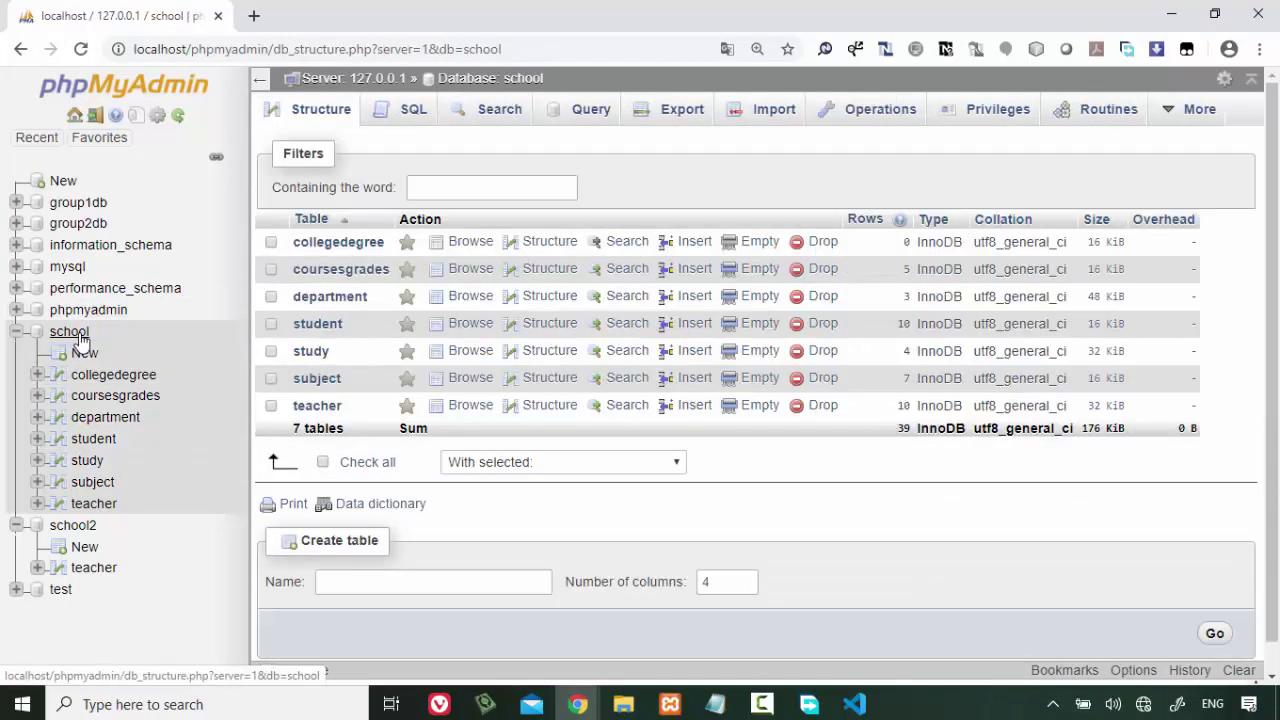
pyautogui.click(79, 336)
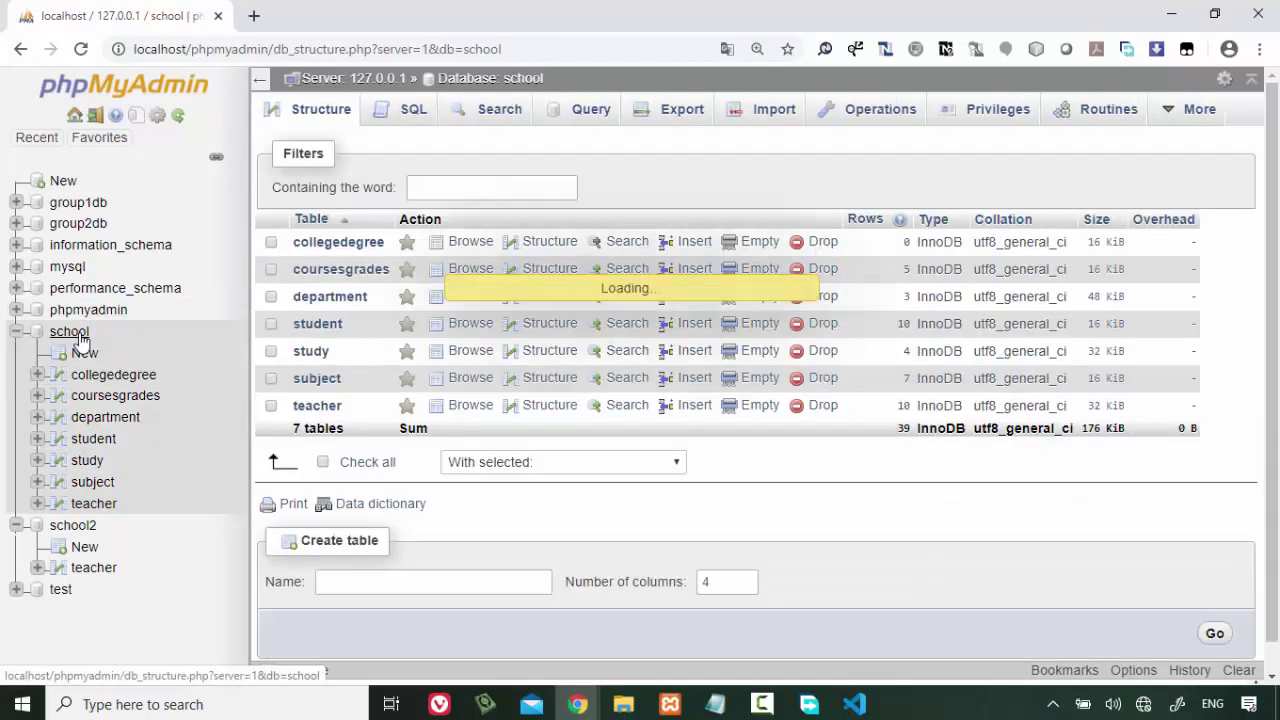
pyautogui.click(684, 120)
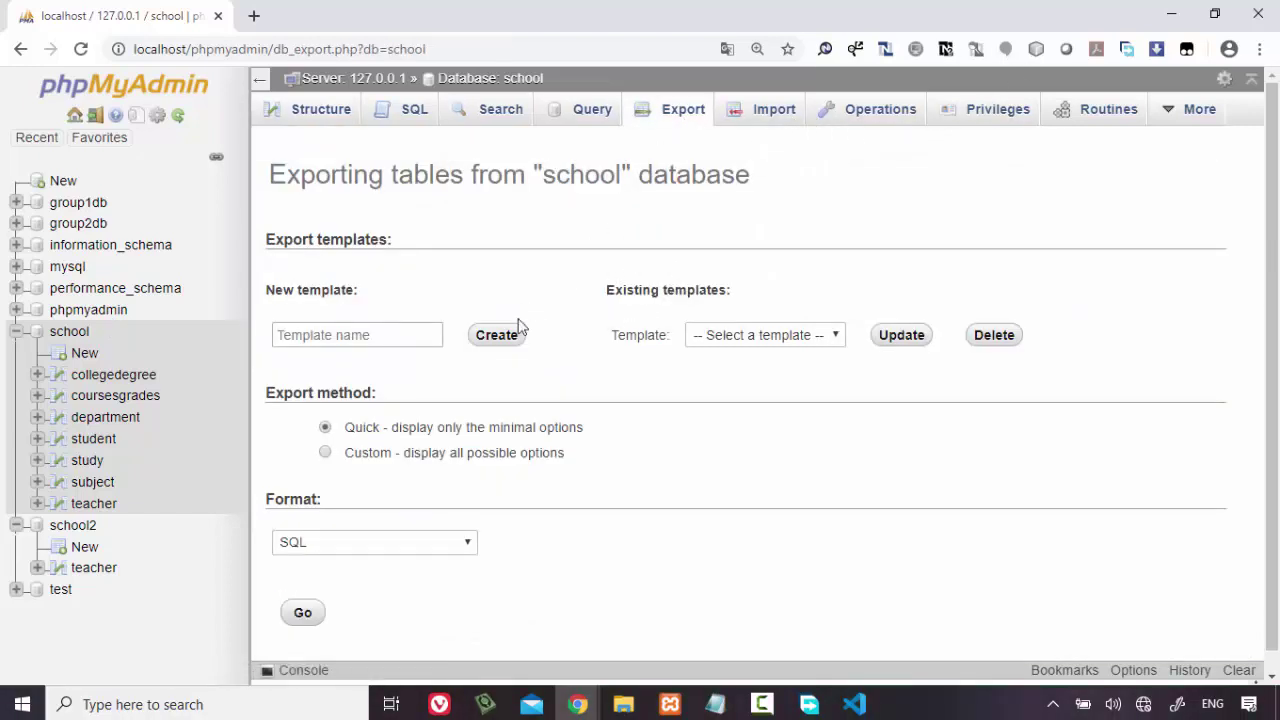
pyautogui.scroll(-1, 449, 481)
pyautogui.click(318, 593)
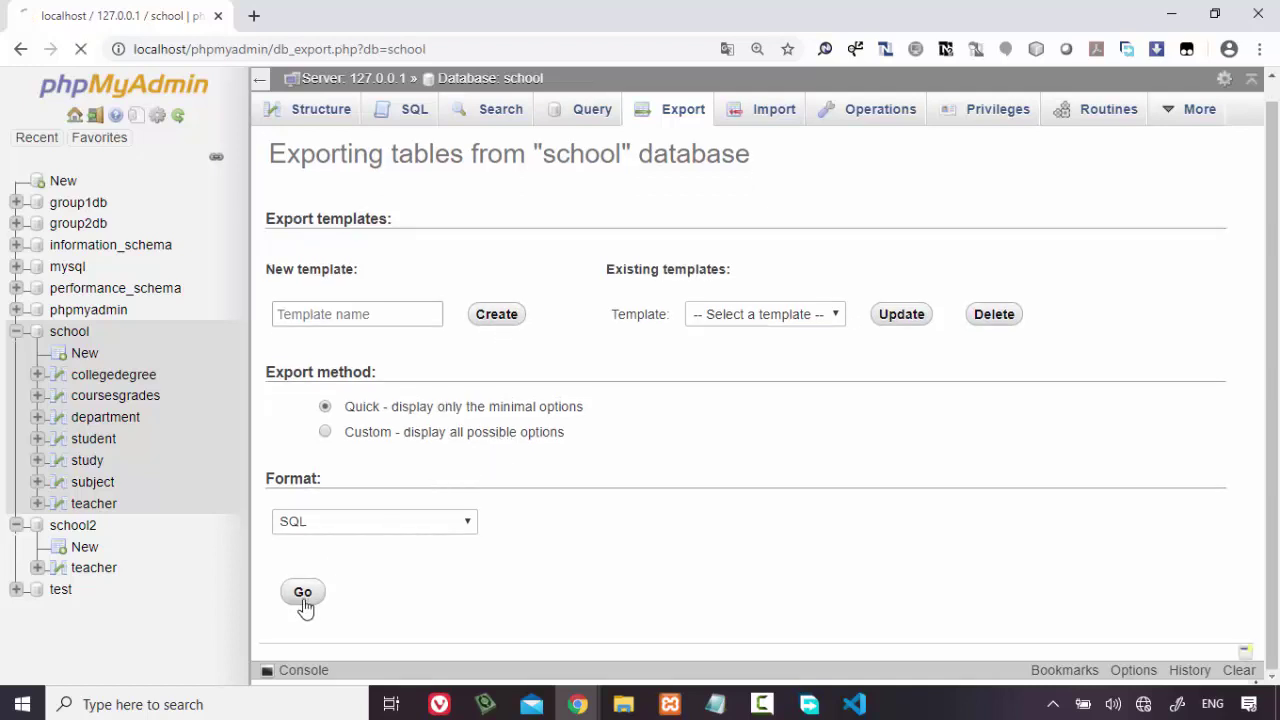
pyautogui.click(541, 396)
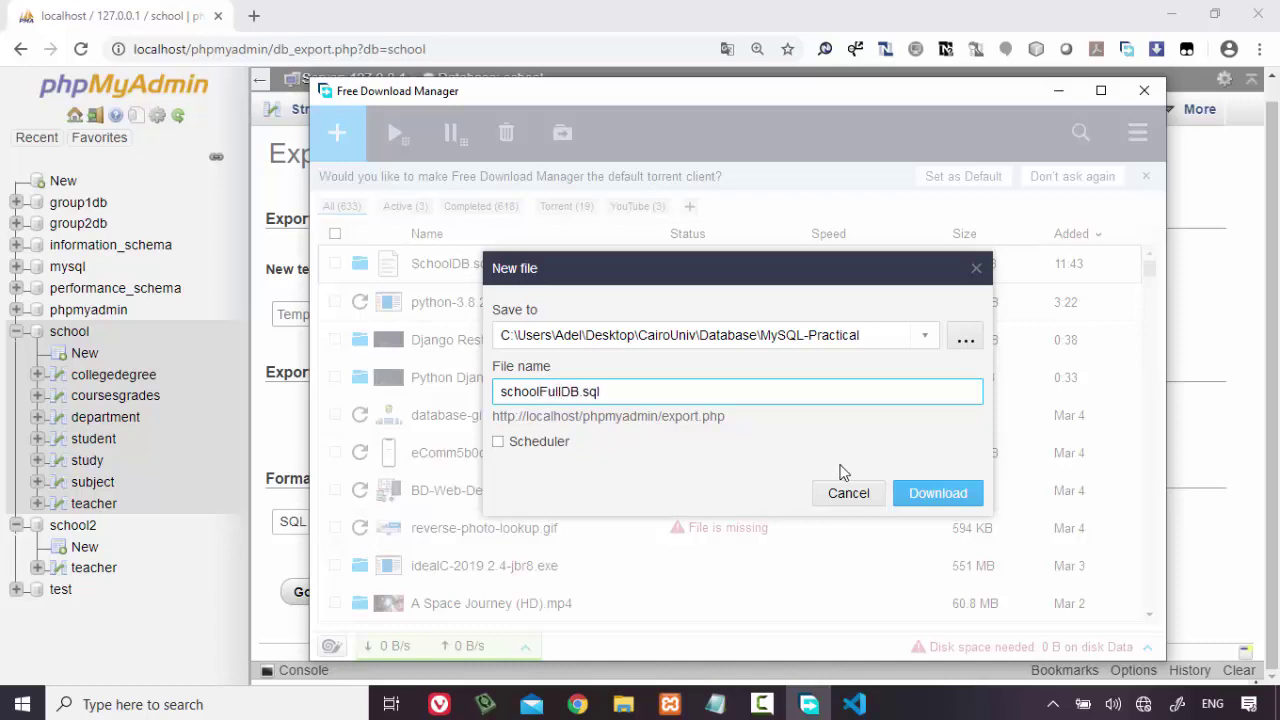
pyautogui.click(912, 498)
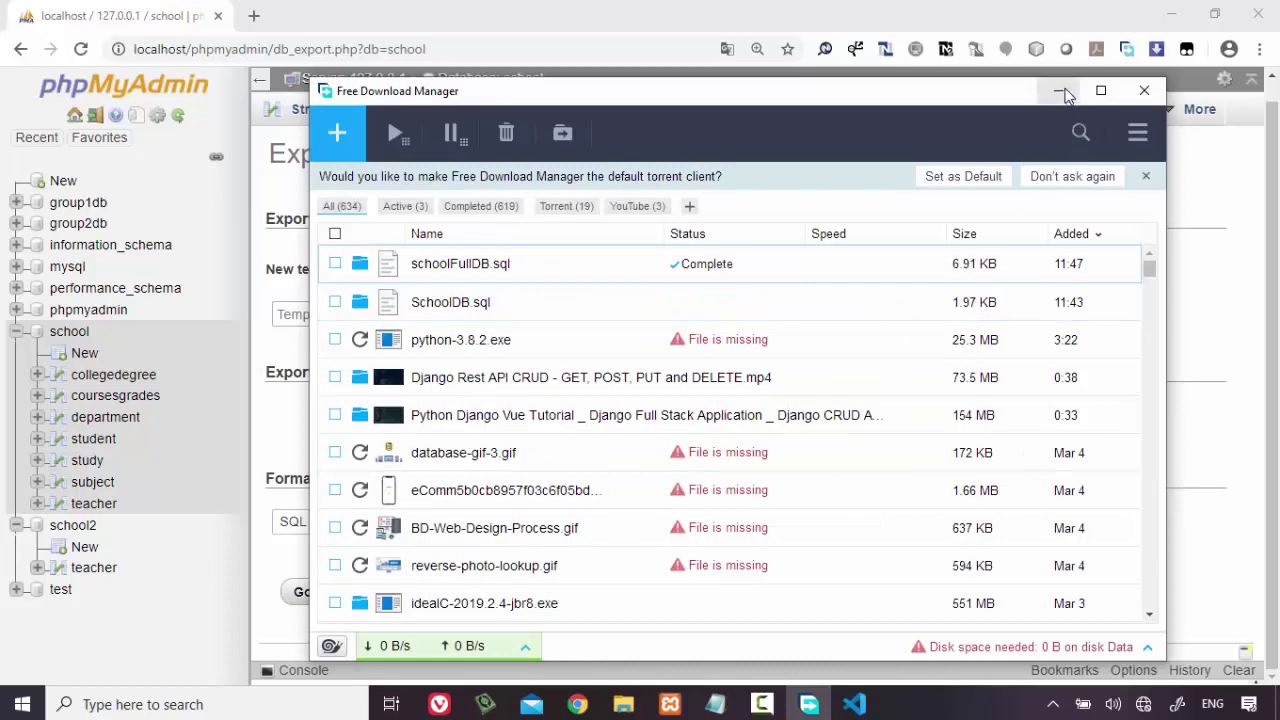
pyautogui.click(1062, 91)
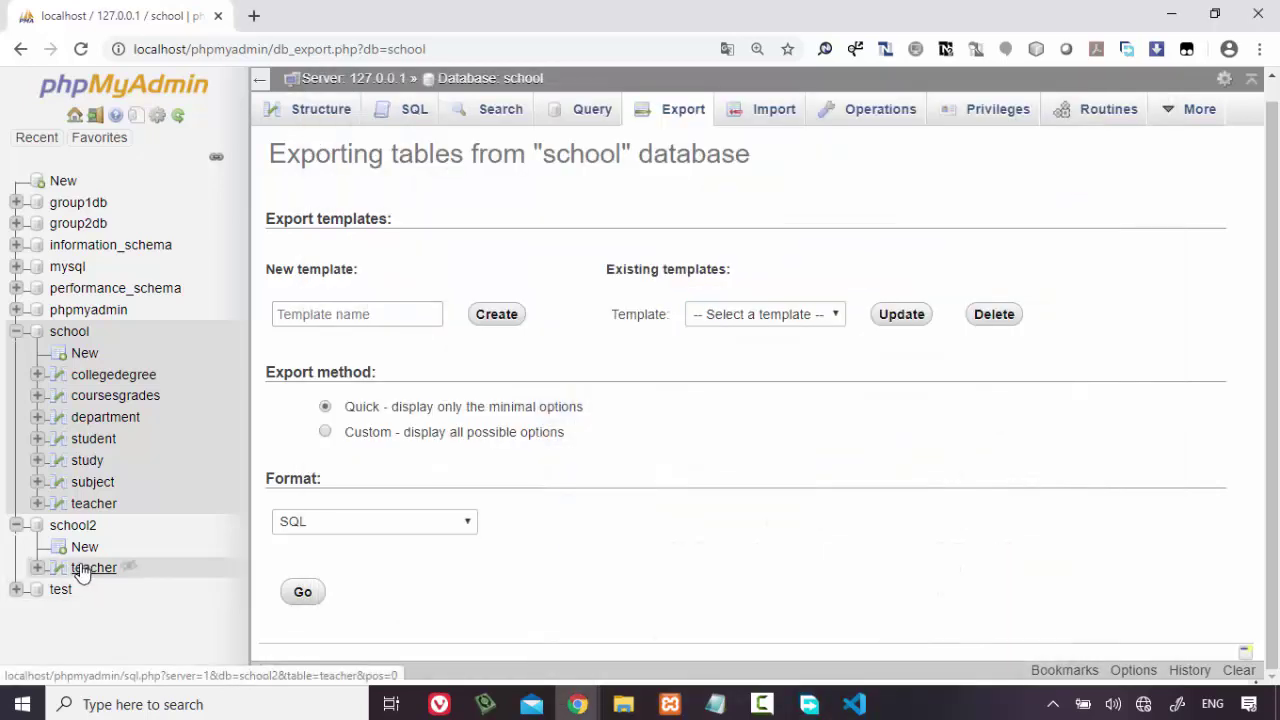
# - Check the rows of the teacher table in school2, and drop that table from the database
pyautogui.click(84, 568)
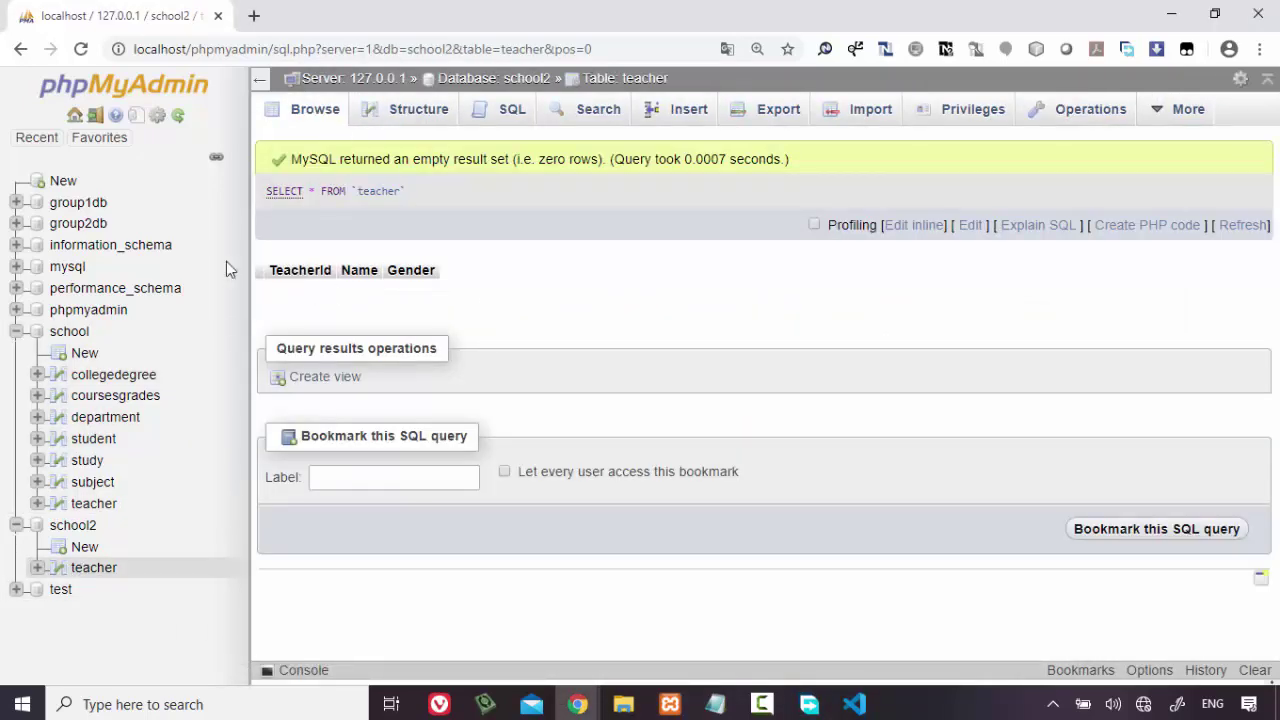
pyautogui.click(76, 527)
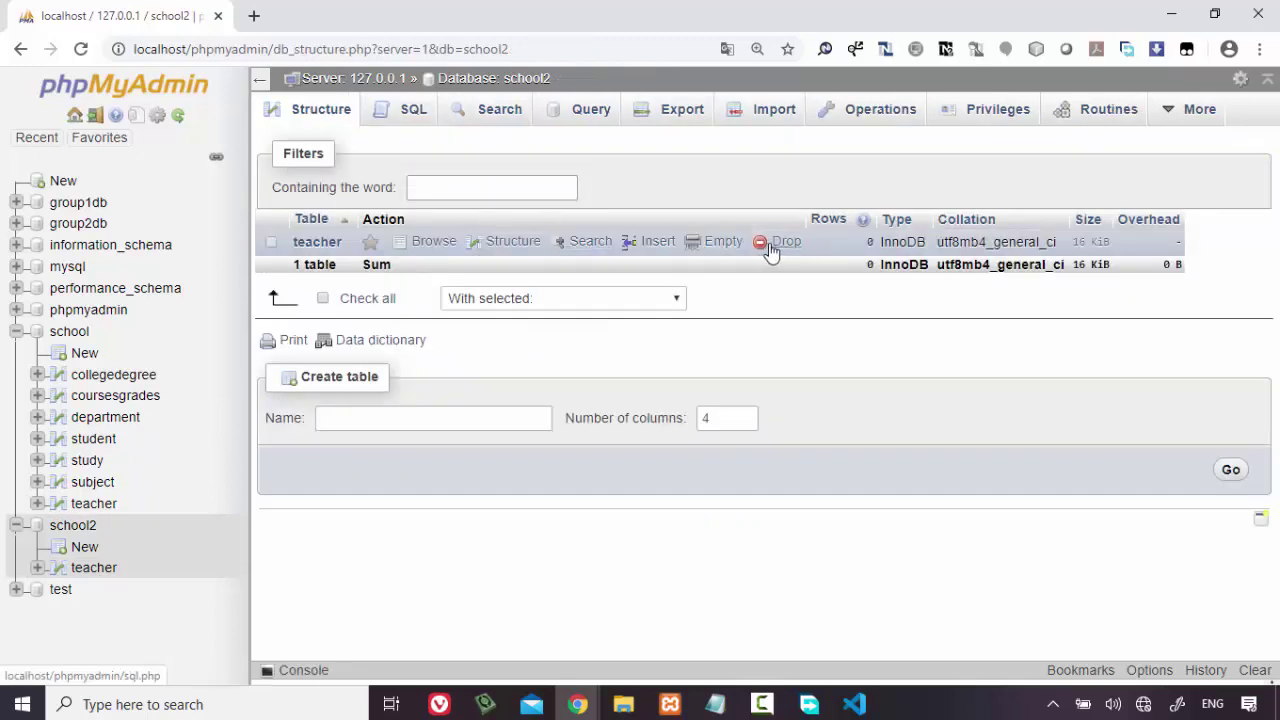
pyautogui.click(770, 247)
pyautogui.click(672, 442)
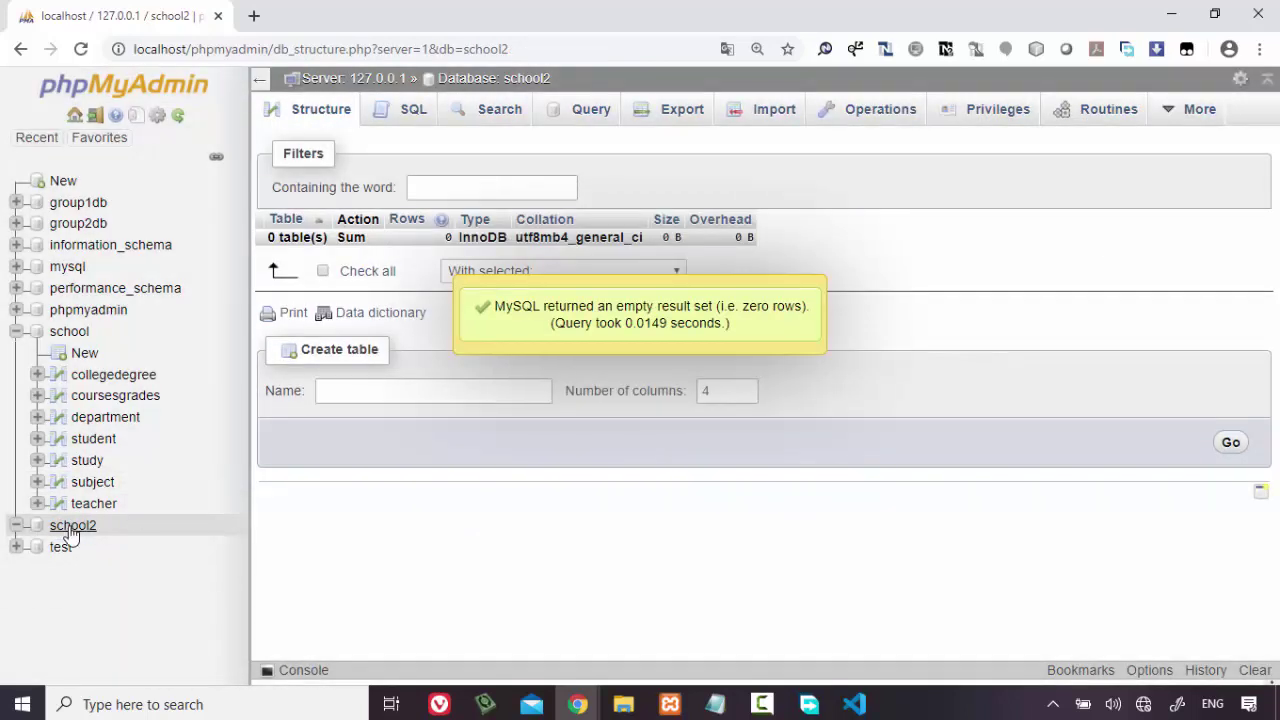
# - Import schoolFullDB.sql into the emptied school2 database with the utf-8 character set and foreign key checks enabled
pyautogui.click(72, 528)
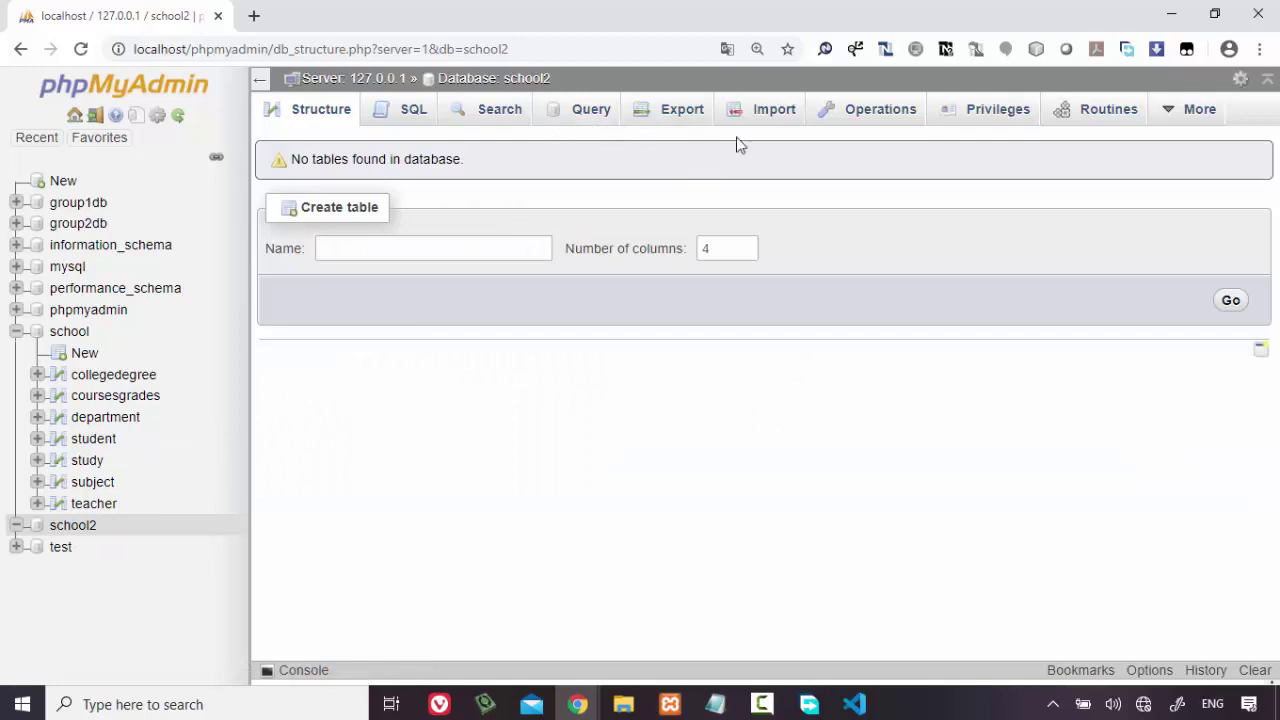
pyautogui.click(771, 115)
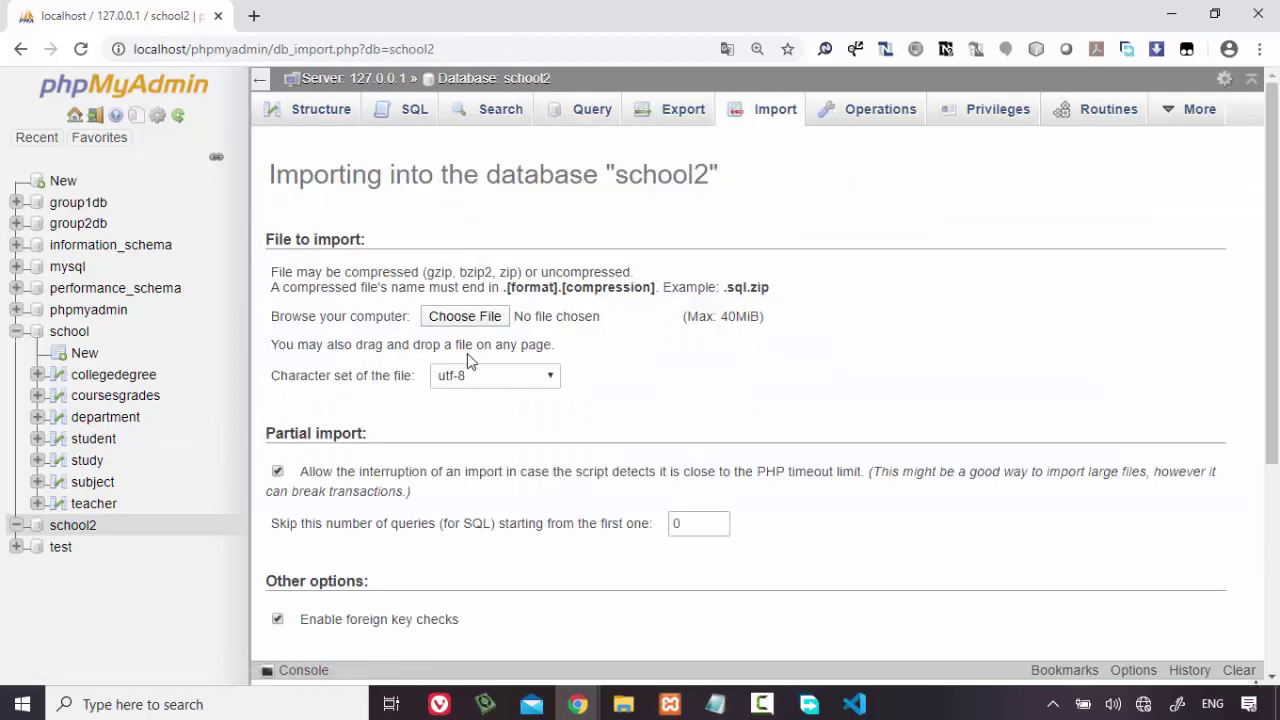
pyautogui.click(470, 316)
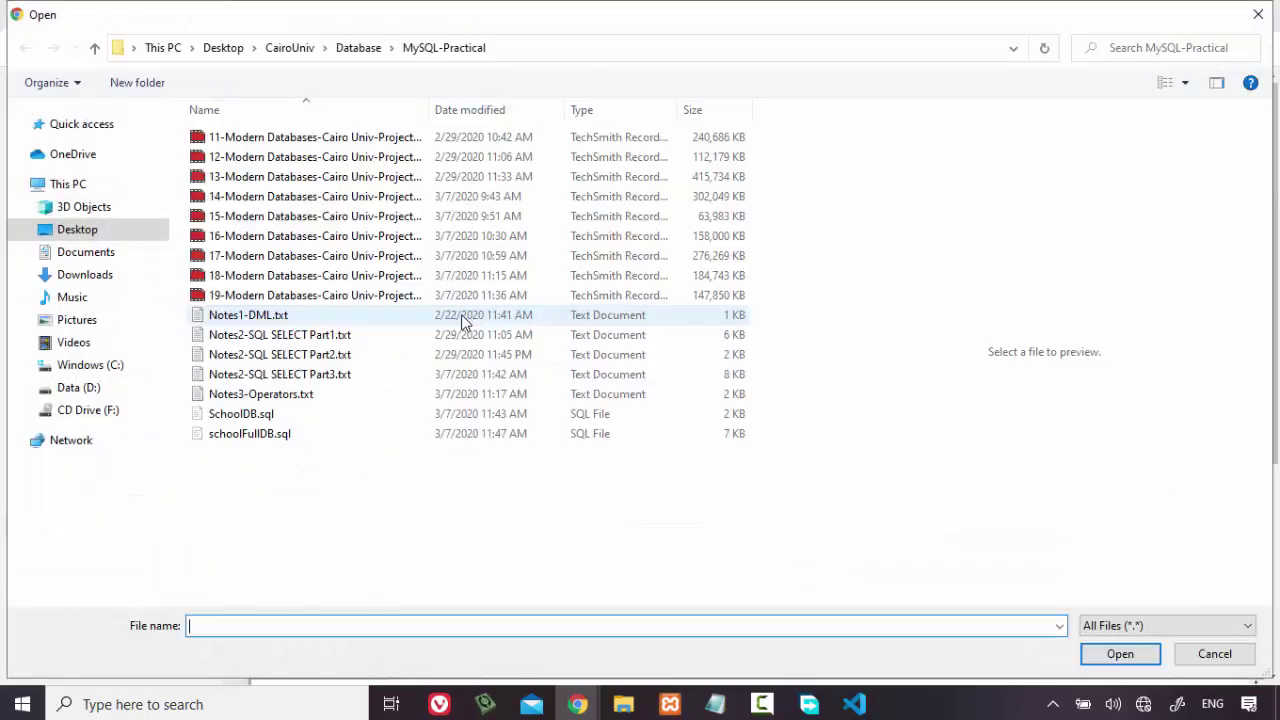
pyautogui.click(357, 433)
pyautogui.doubleClick(357, 433)
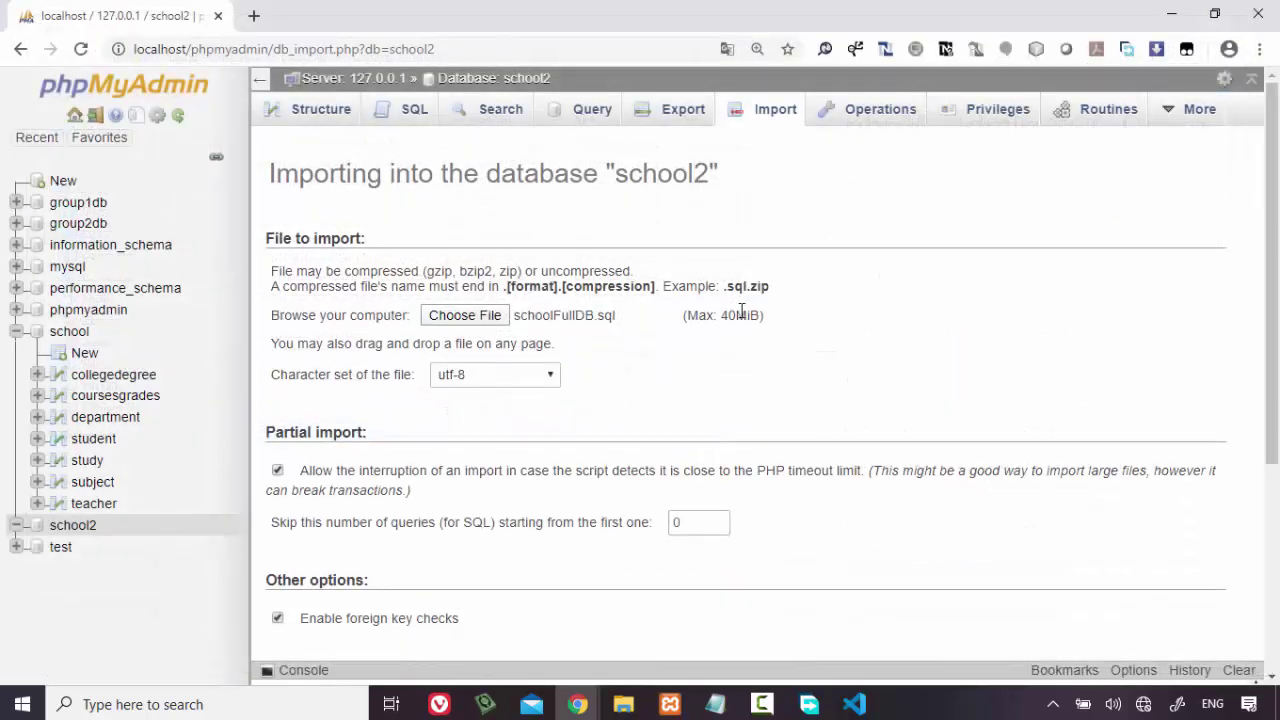
pyautogui.scroll(-3, 352, 548)
pyautogui.click(300, 592)
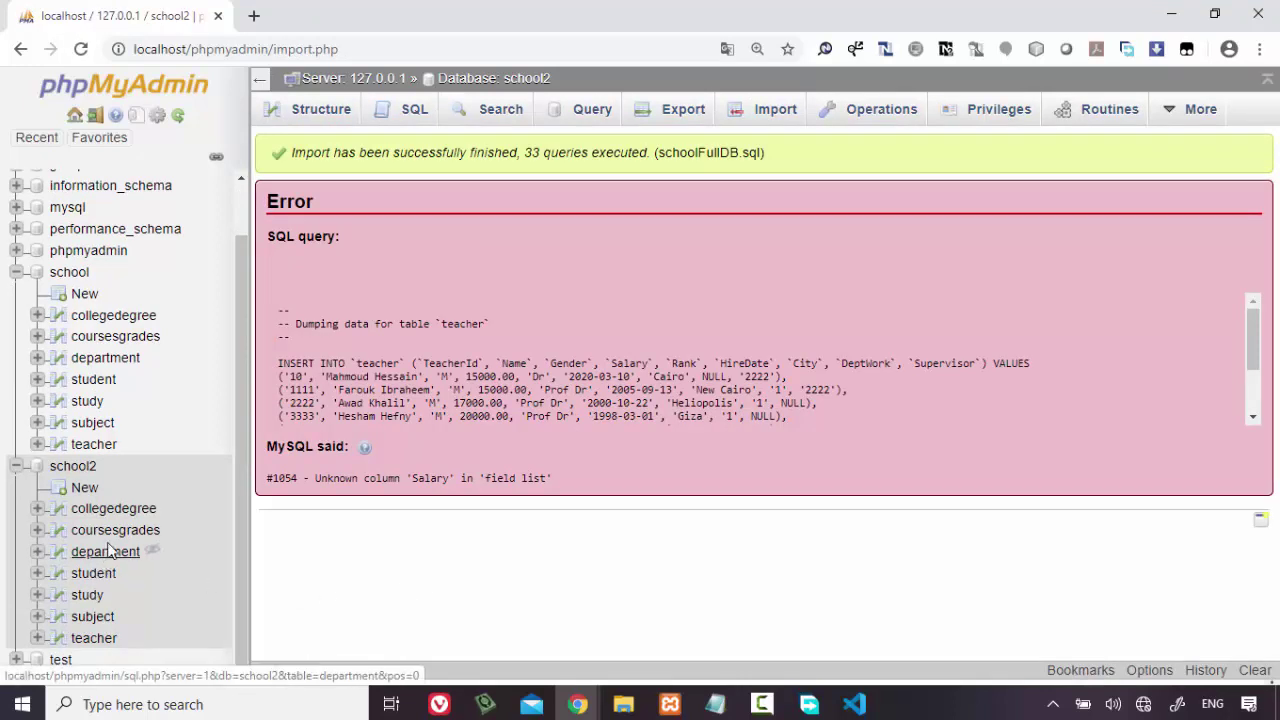
# - Examine the rows and columns of teacher in school2 and the database's table list, and compare them with teacher in school
pyautogui.click(92, 639)
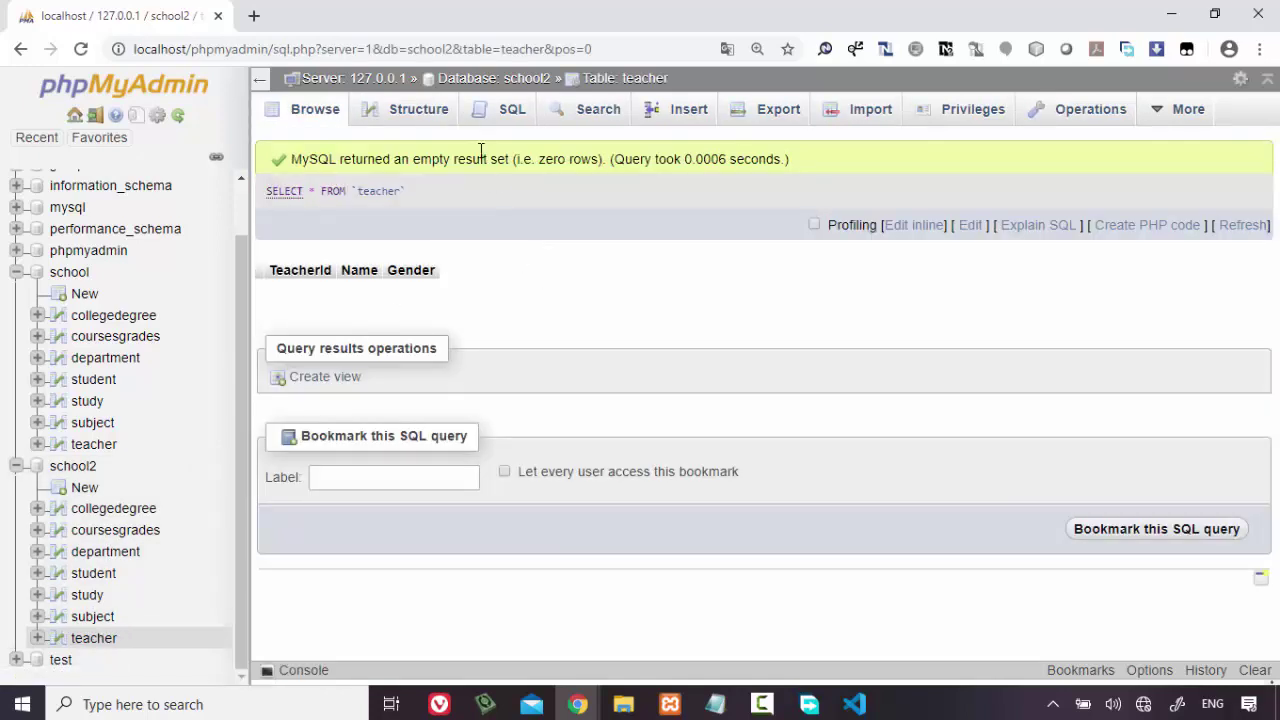
pyautogui.click(420, 109)
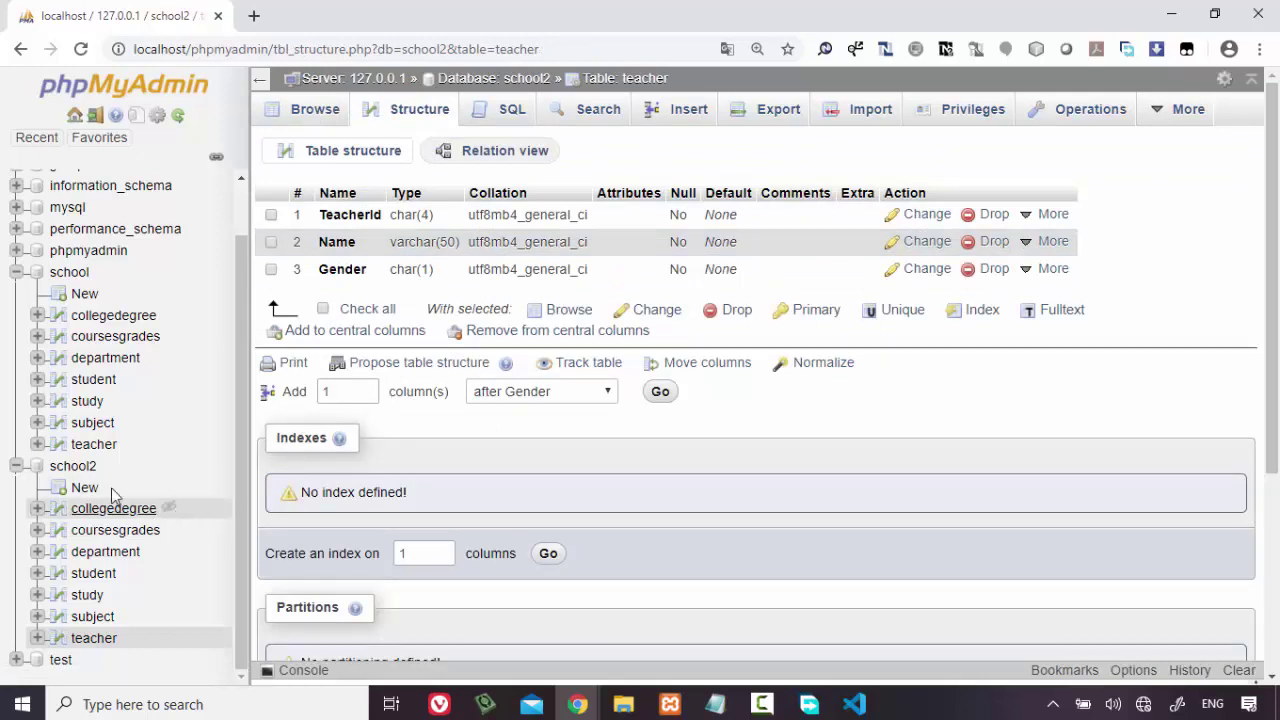
pyautogui.click(78, 468)
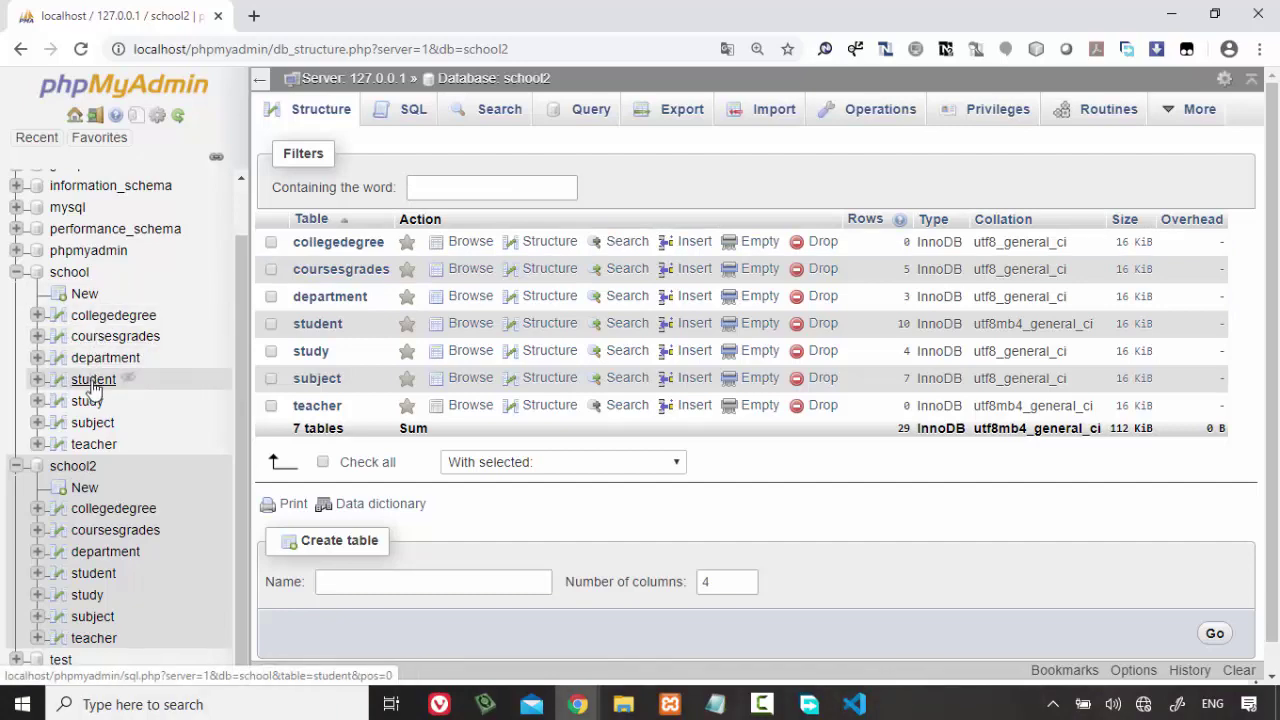
pyautogui.click(94, 445)
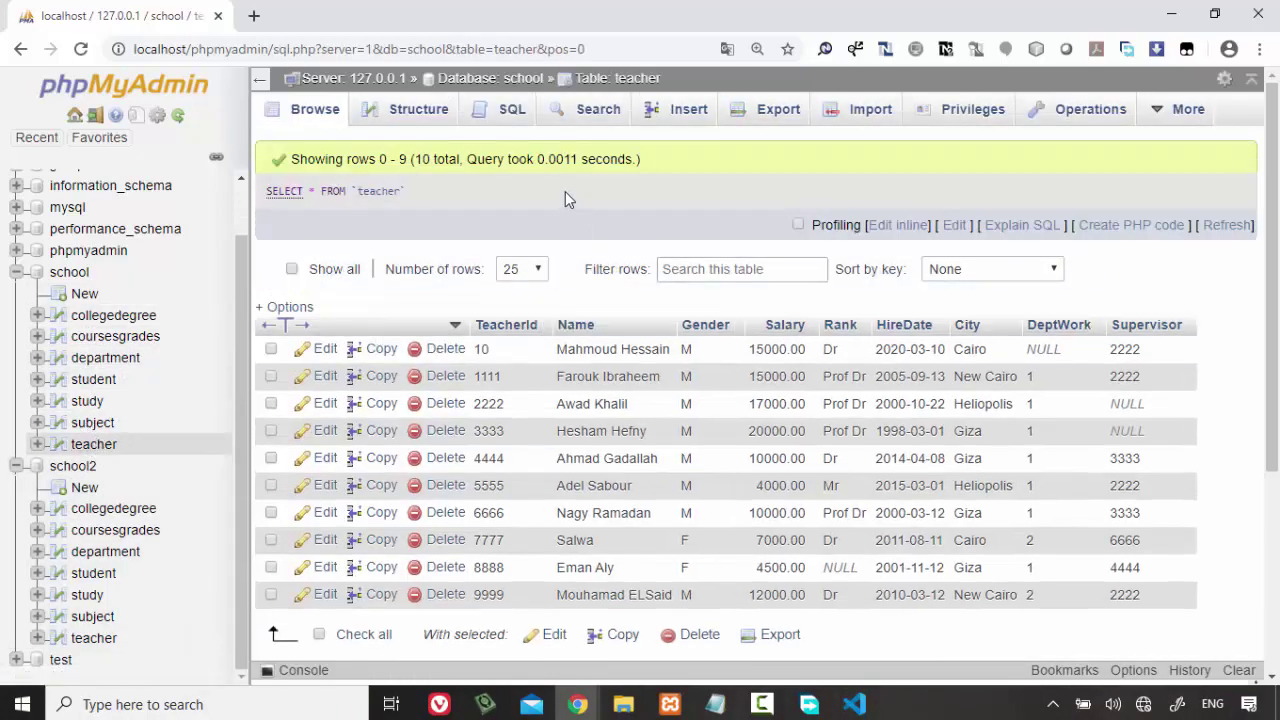
pyautogui.tripleClick(563, 190)
pyautogui.click(517, 114)
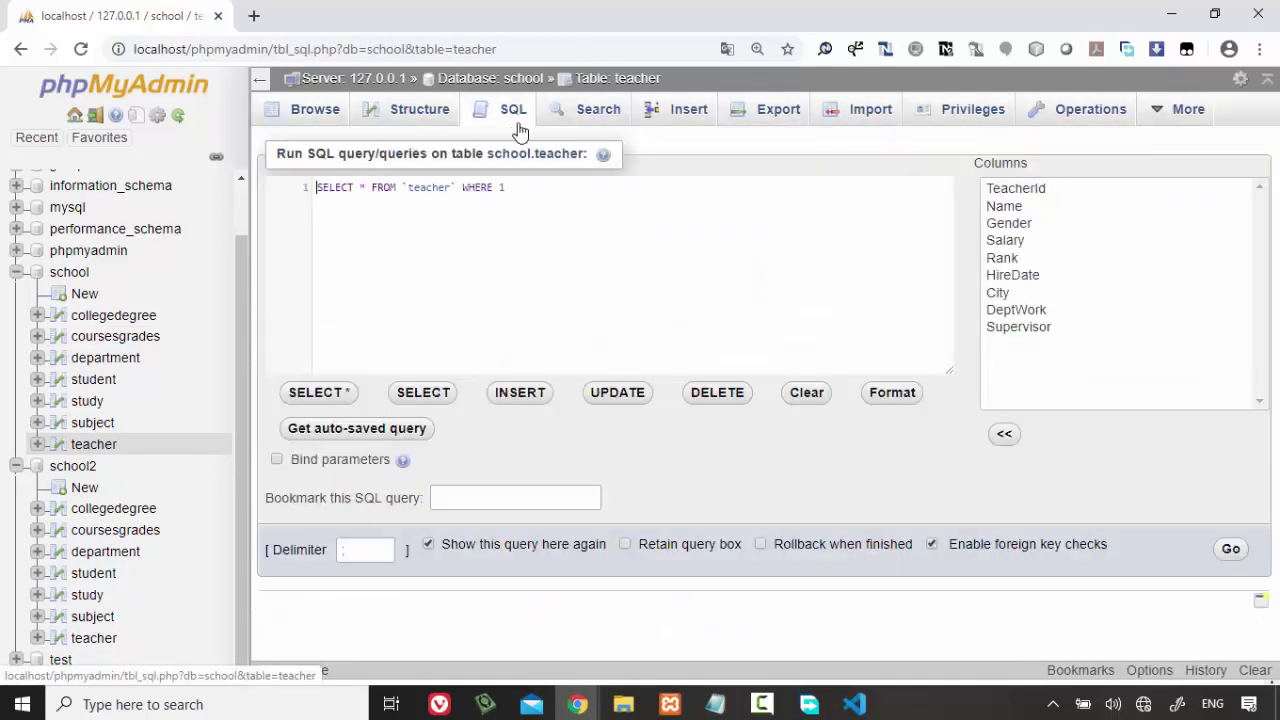
pyautogui.tripleClick(588, 183)
pyautogui.press('BackSpace')
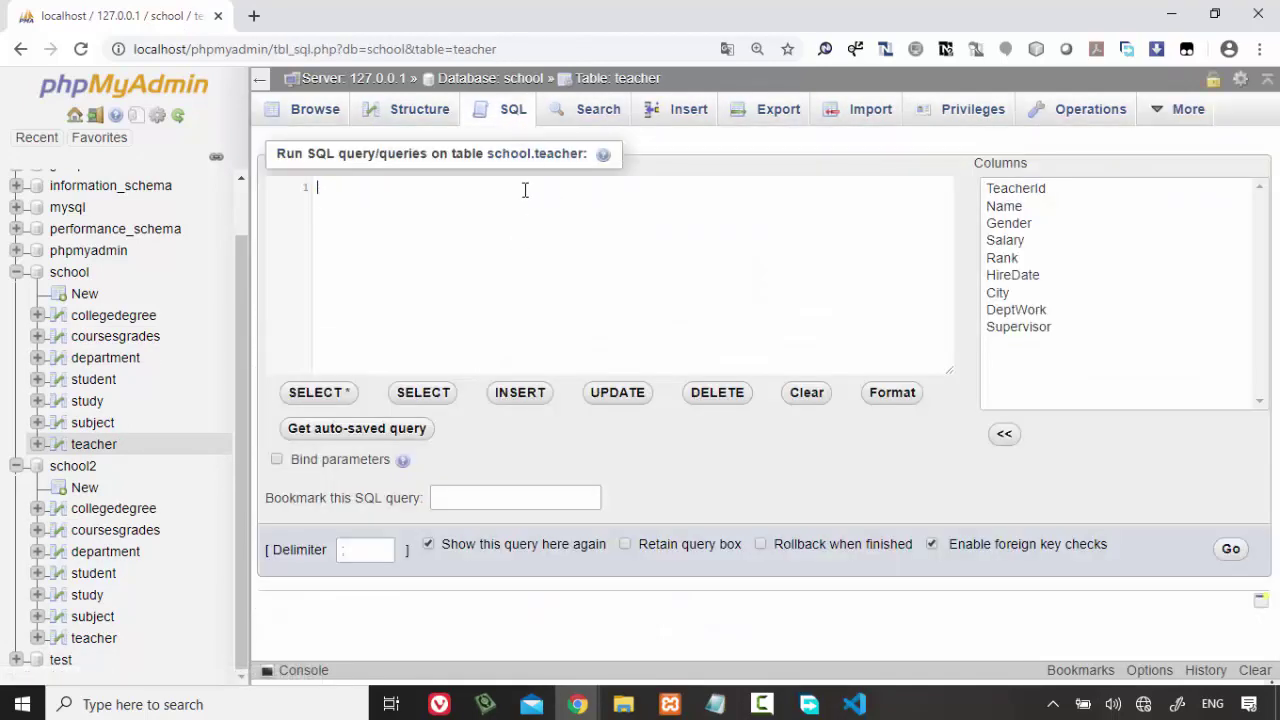
pyautogui.click(309, 116)
pyautogui.click(730, 175)
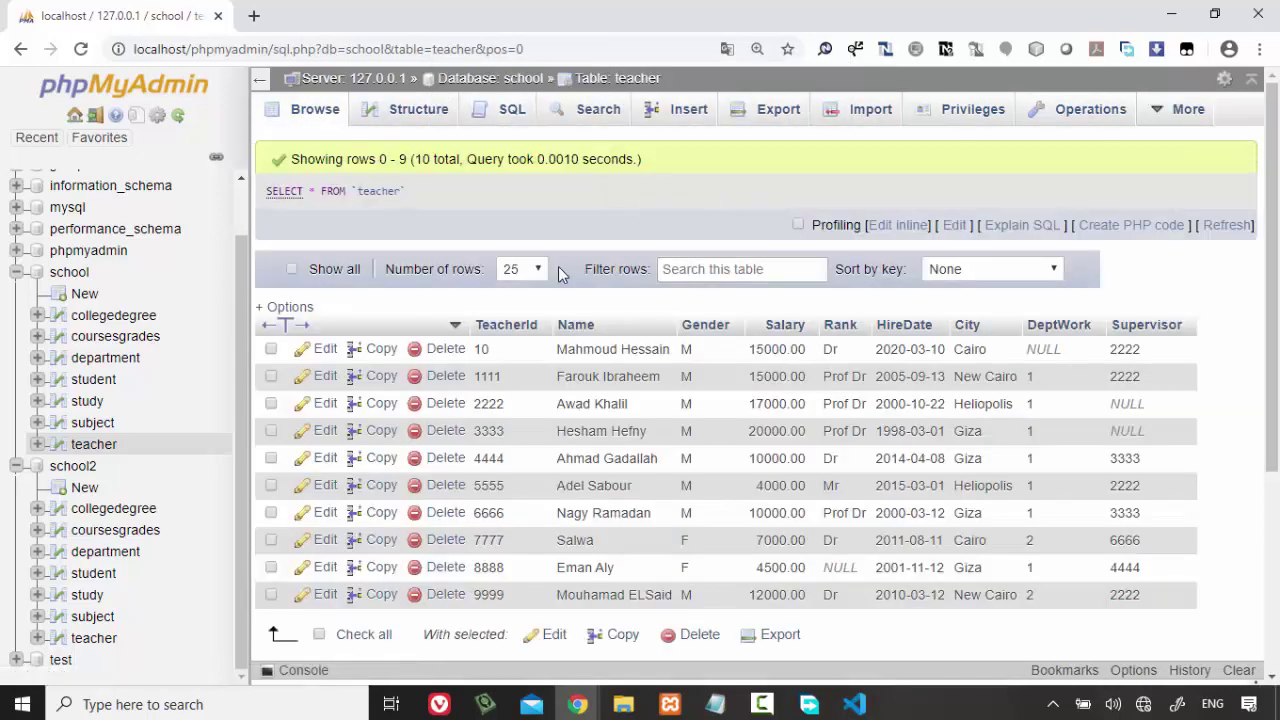
# - Export all rows of the school database's teacher table with the Quick method in SQL format as teacher.sql
pyautogui.click(774, 109)
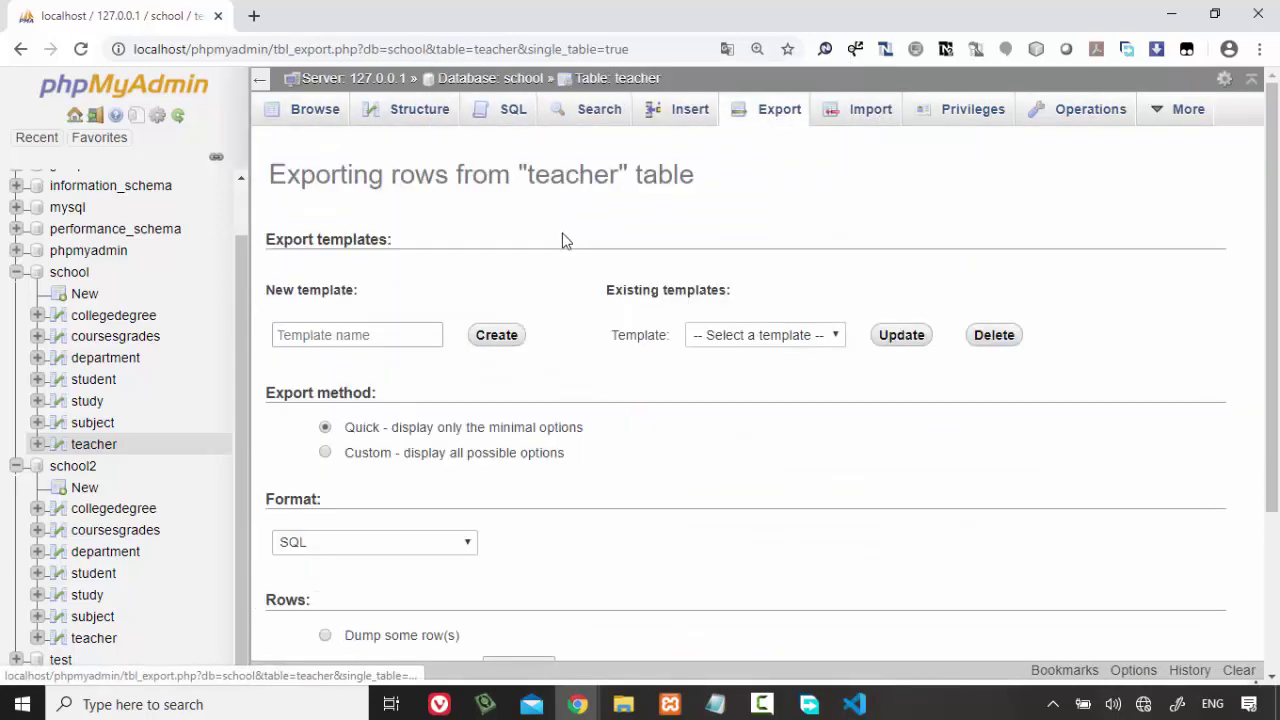
pyautogui.scroll(-5, 443, 451)
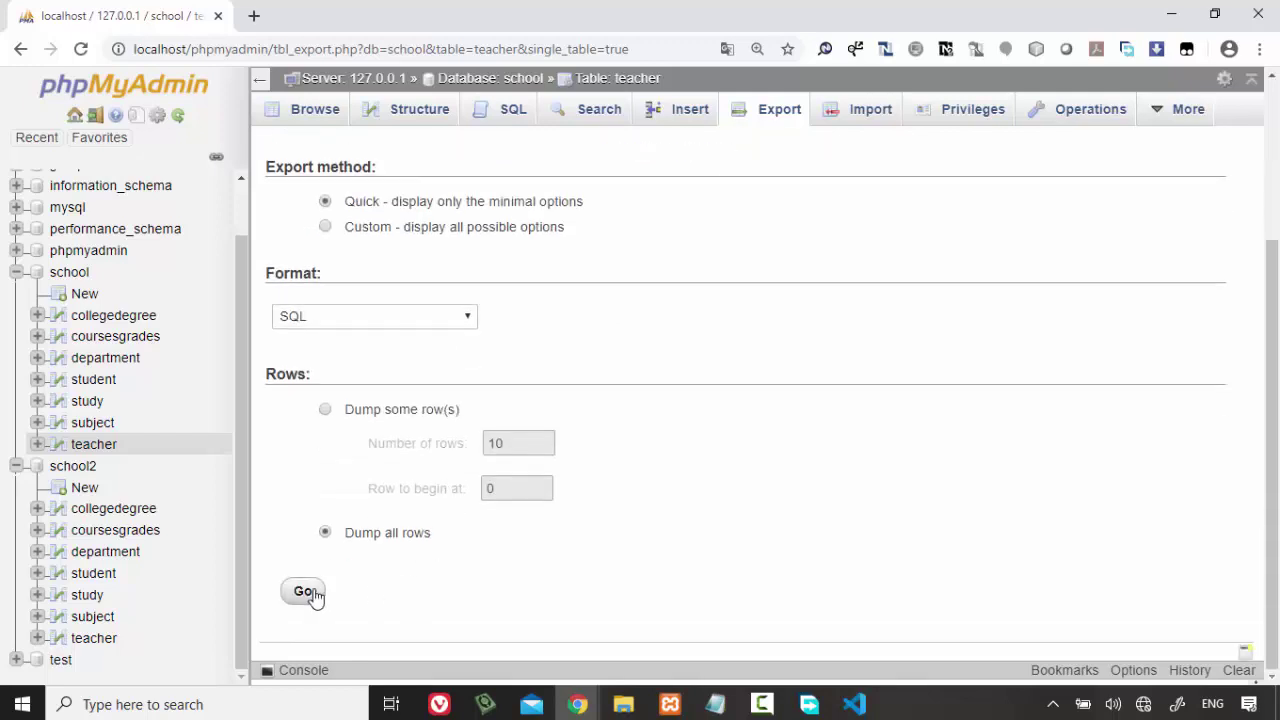
pyautogui.click(305, 591)
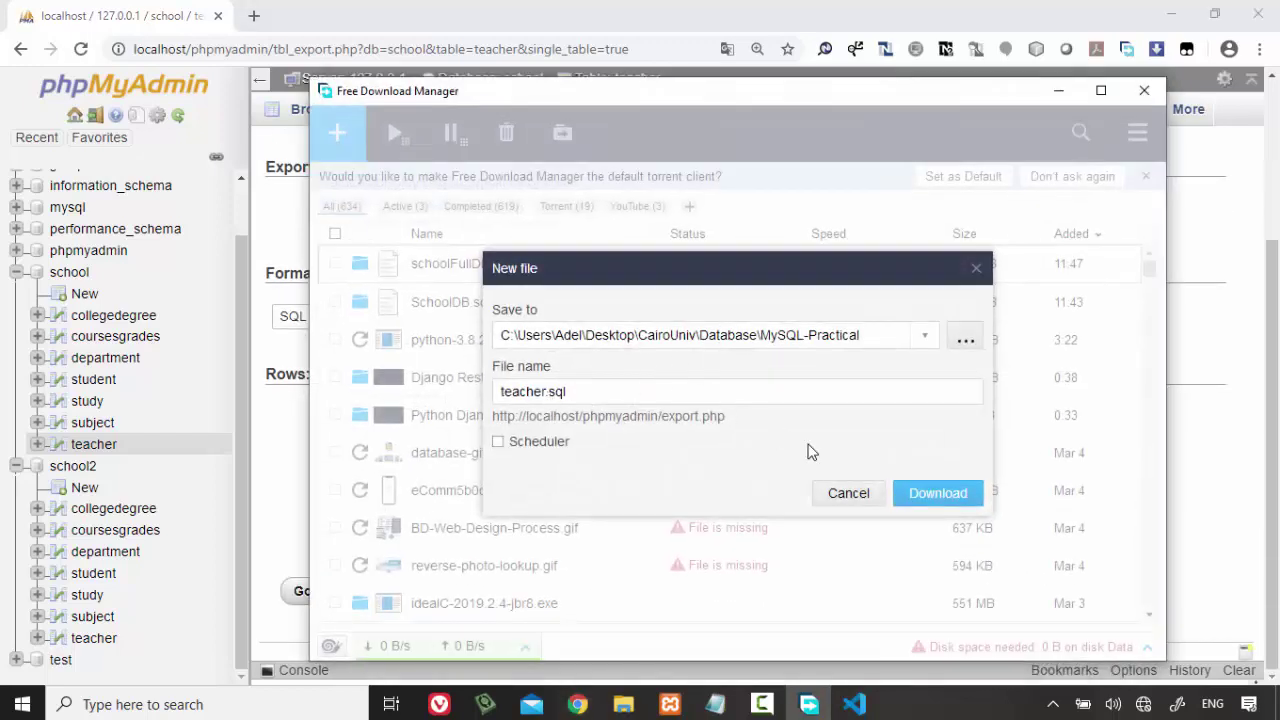
pyautogui.click(940, 492)
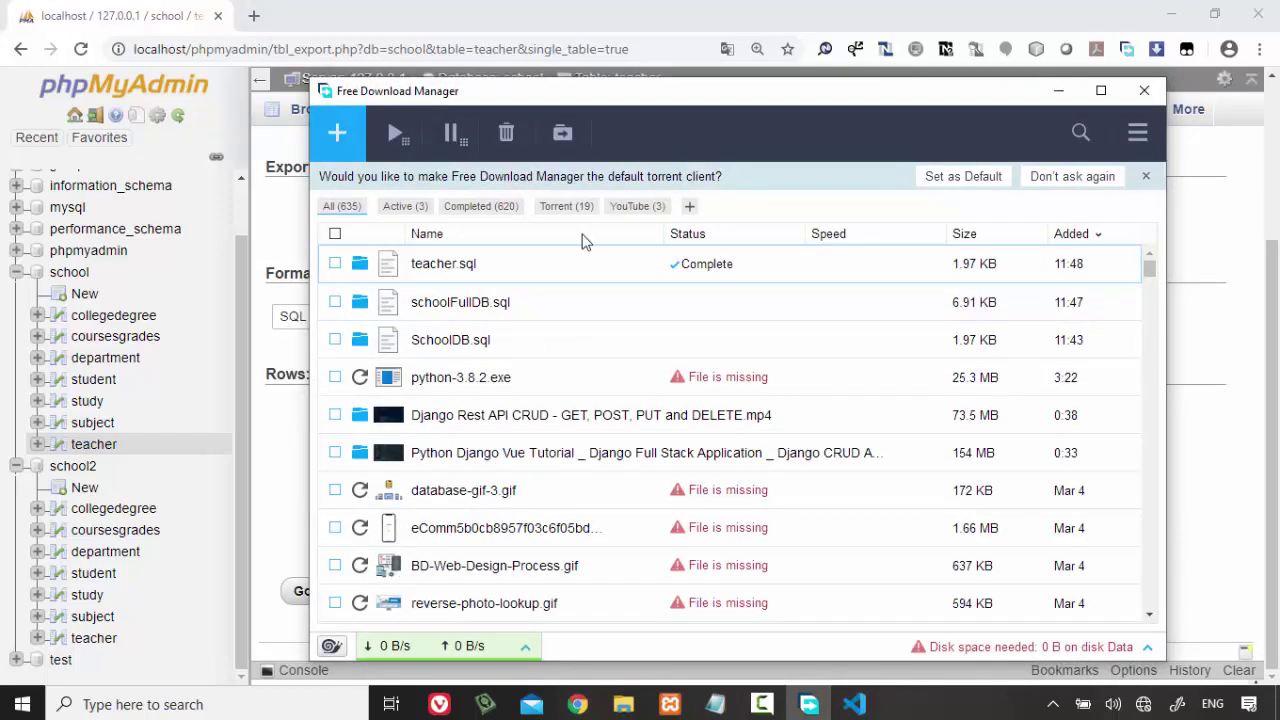
# - Open teacher.sql from File Explorer in Visual Studio Code and examine its CREATE TABLE and INSERT INTO statements
pyautogui.click(623, 704)
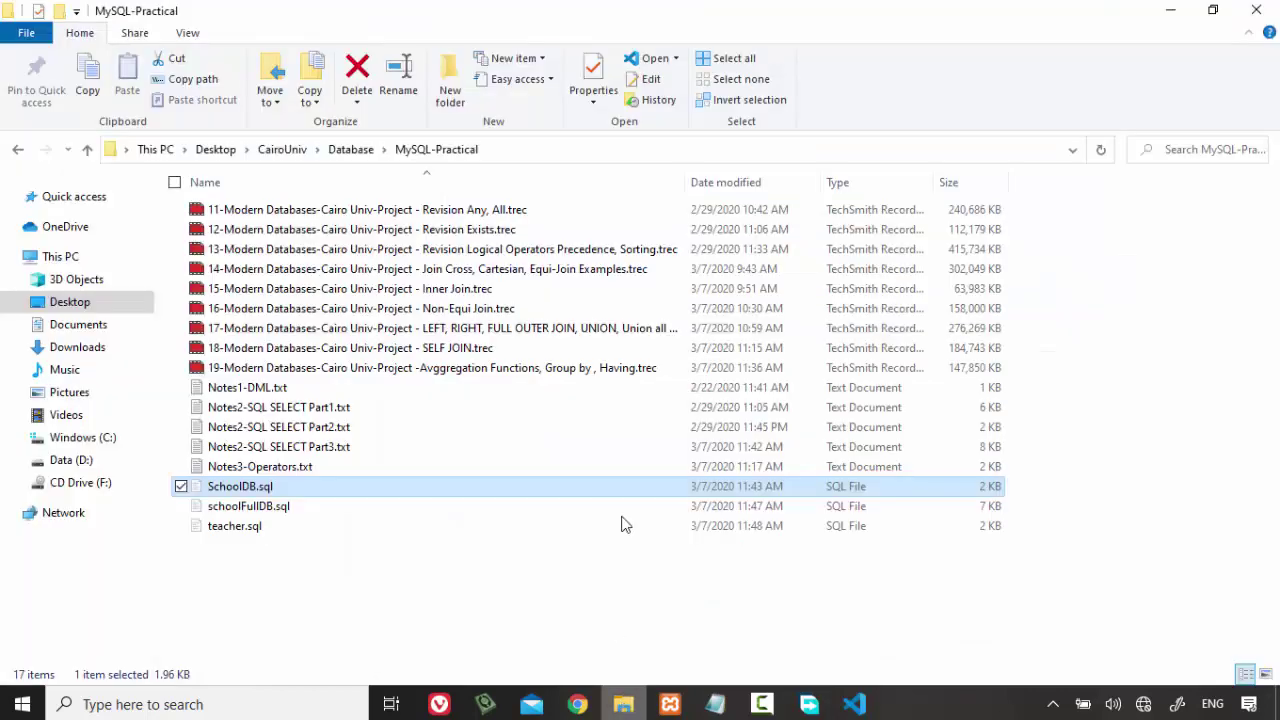
pyautogui.click(499, 532)
pyautogui.rightClick(499, 540)
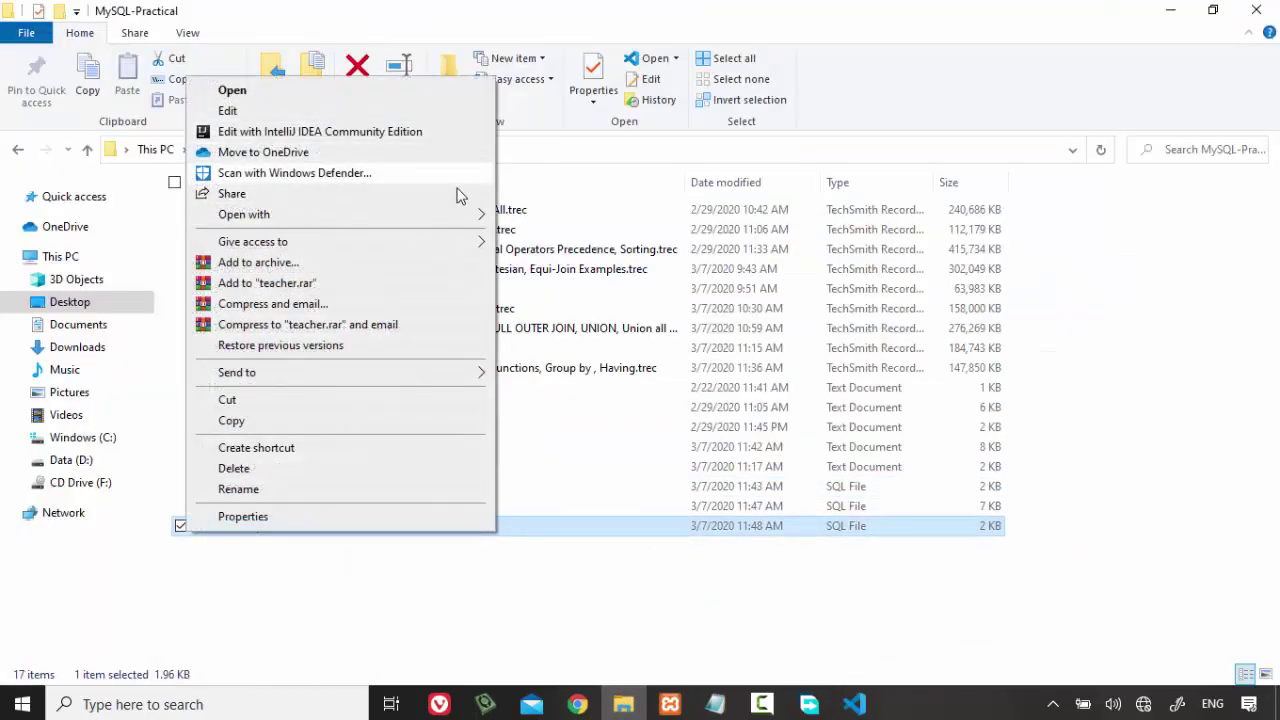
pyautogui.moveTo(466, 216)
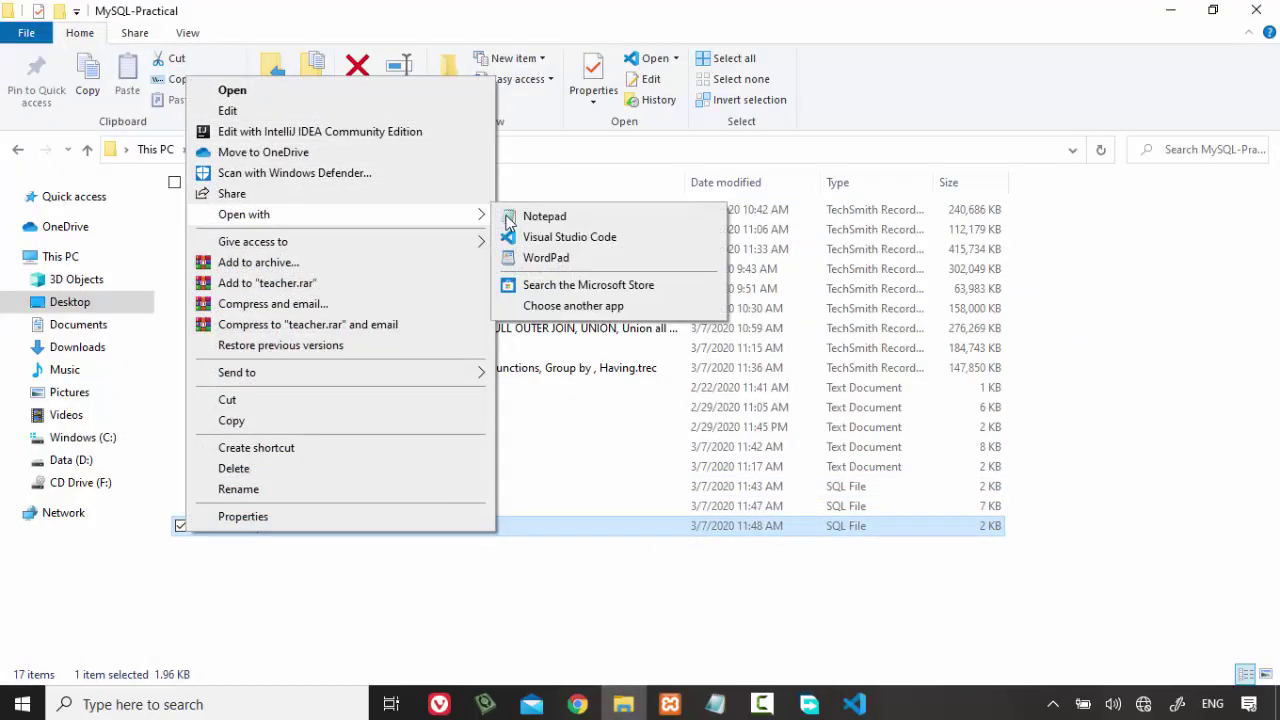
pyautogui.click(597, 242)
pyautogui.scroll(-8, 579, 367)
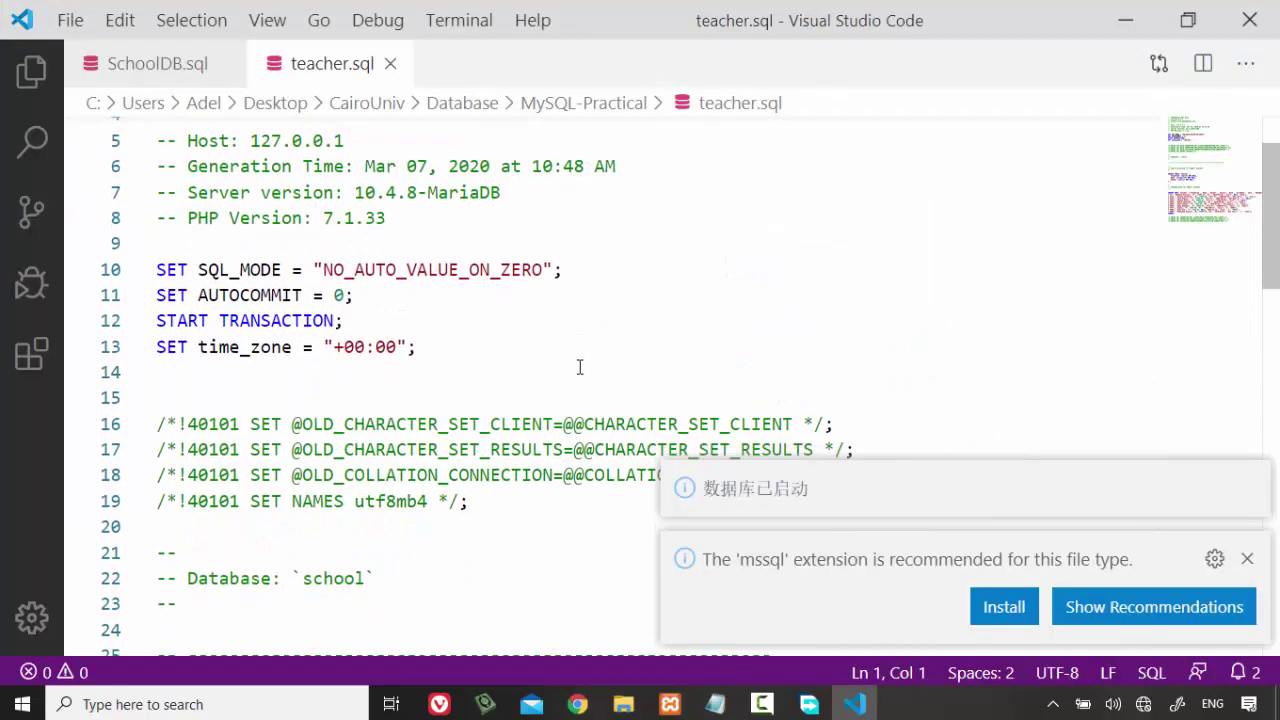
pyautogui.scroll(-5, 579, 367)
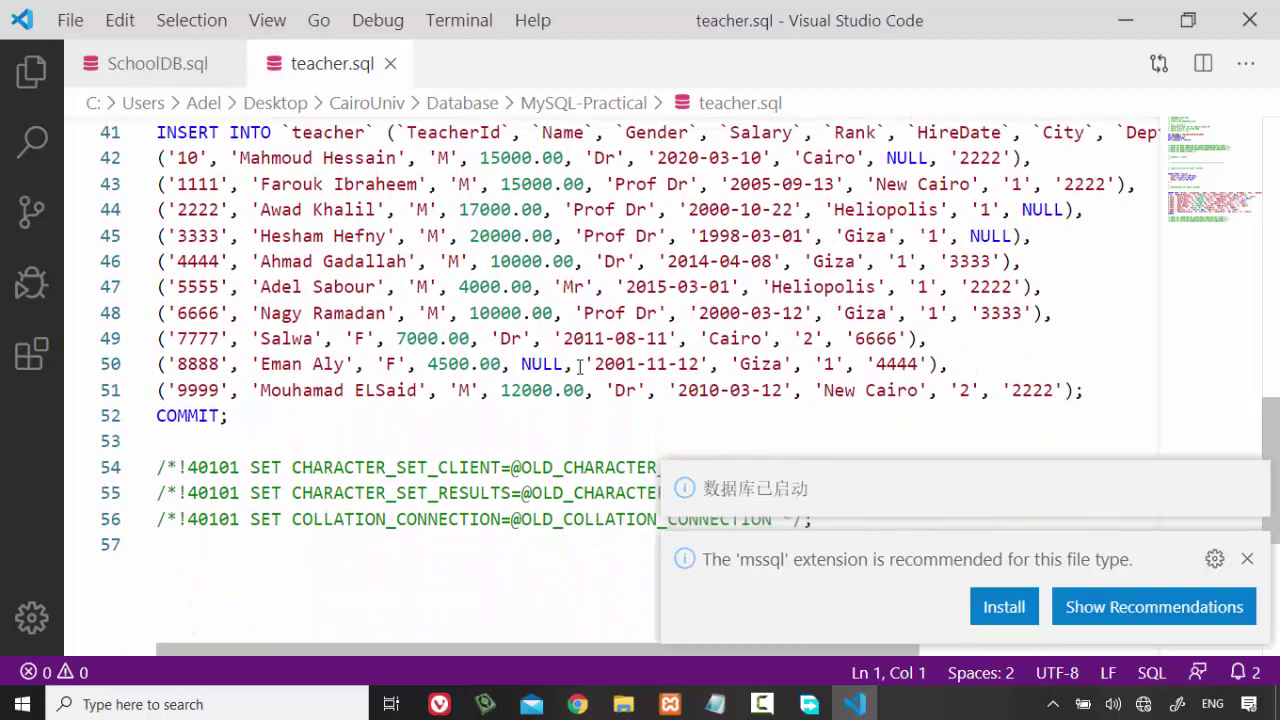
pyautogui.scroll(4, 579, 367)
pyautogui.scroll(2, 579, 367)
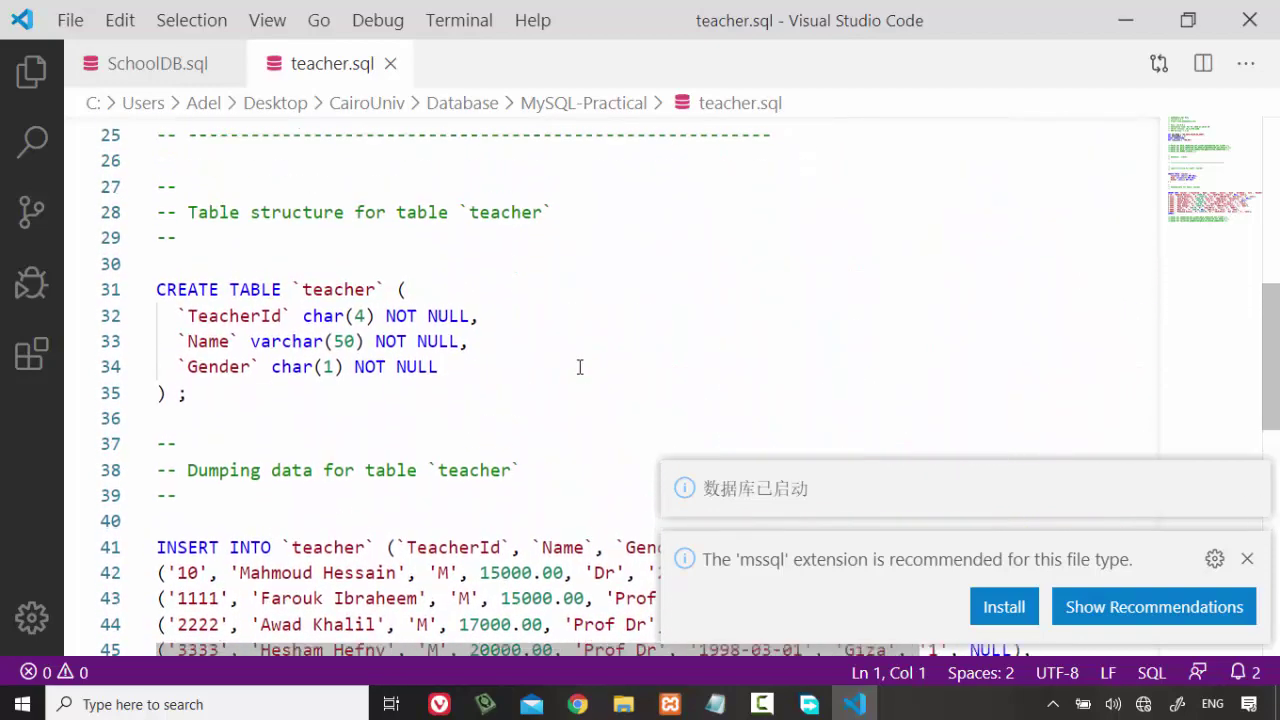